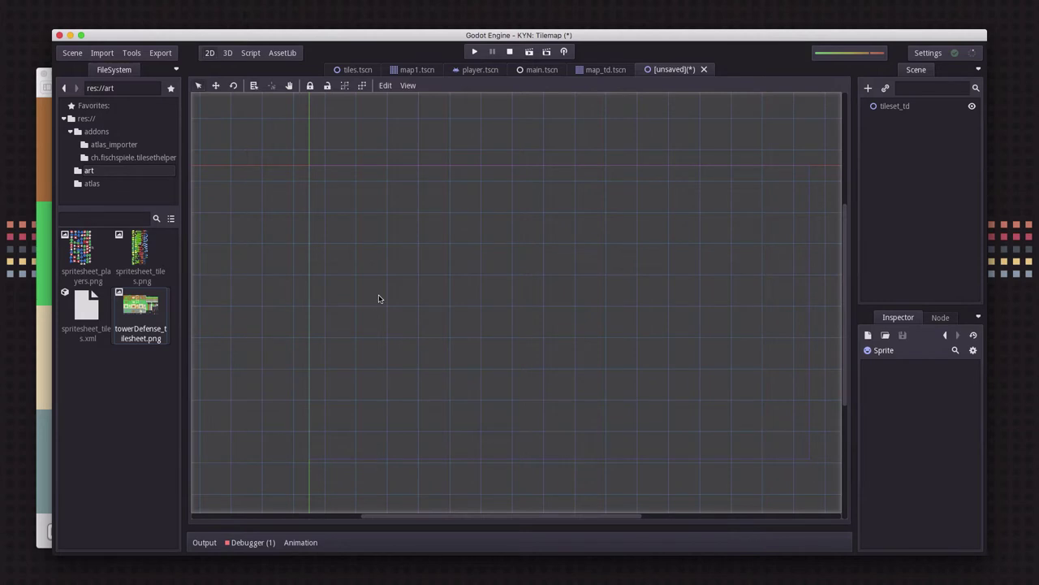
- Look over the towerDefense_tilesheet.png tiles in Preview, then return to Godot
left_click(40, 292)
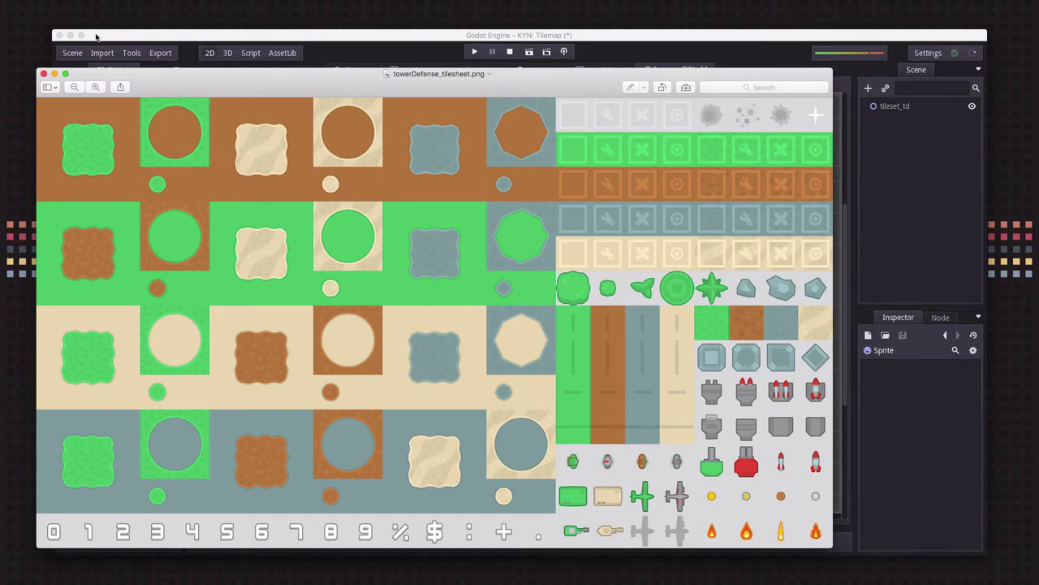
left_click(336, 38)
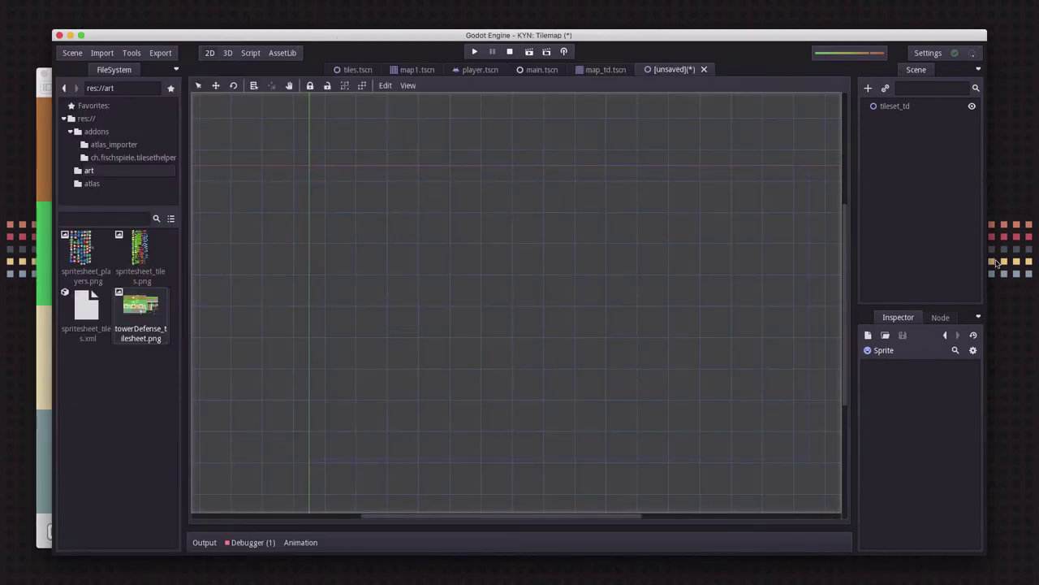
- Add a Sprite child under tileset_td textured with the tower defense tilesheet, with Region enabled
left_click(902, 109)
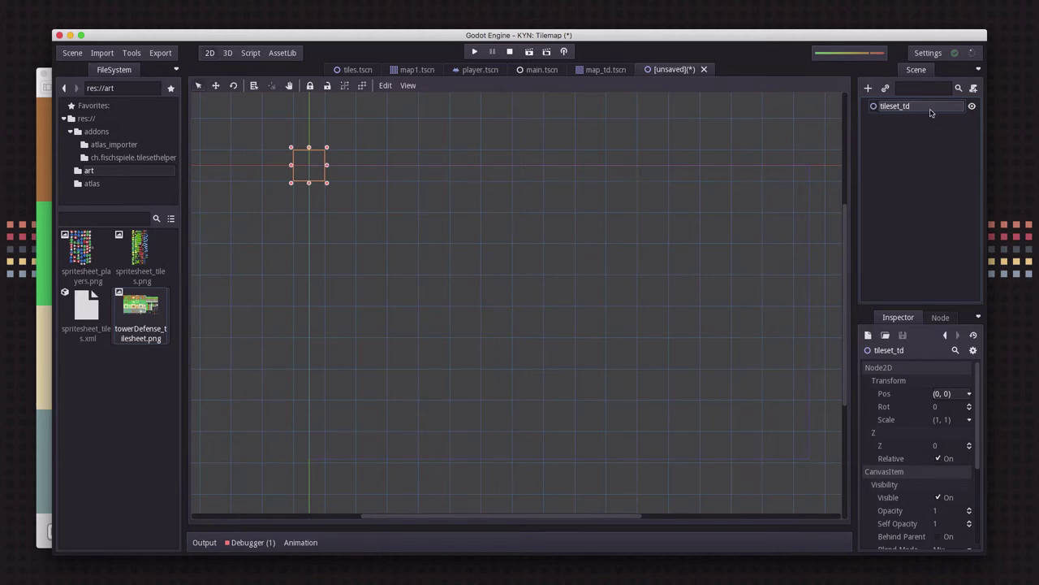
left_click(868, 88)
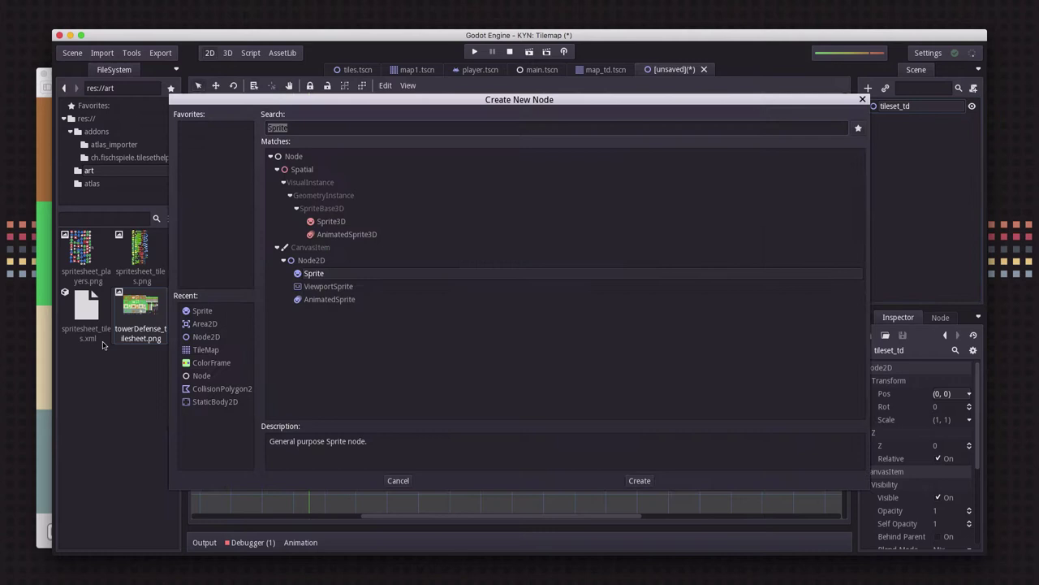
double_click(307, 277)
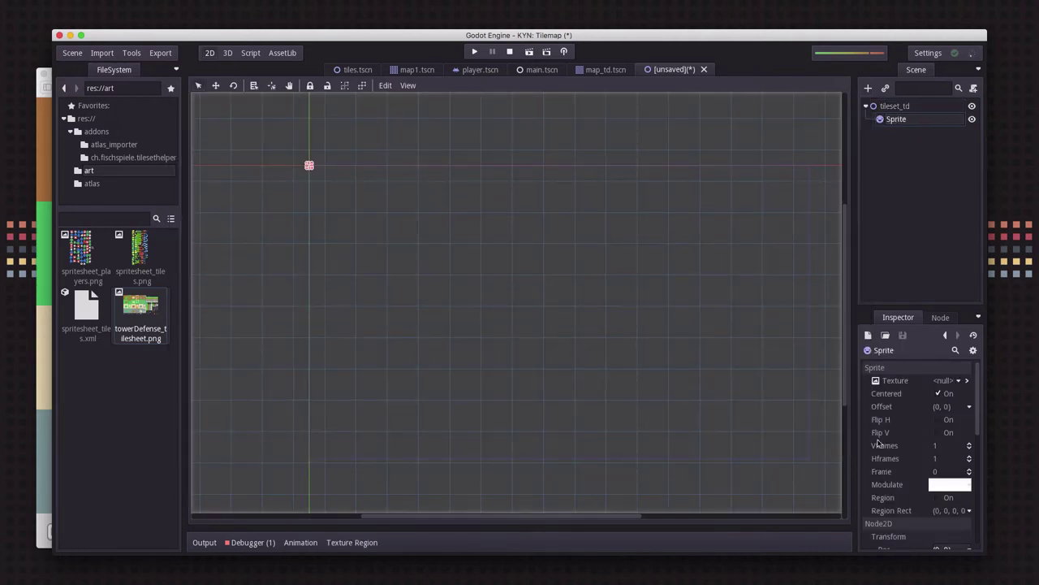
left_click_drag(141, 305, 944, 381)
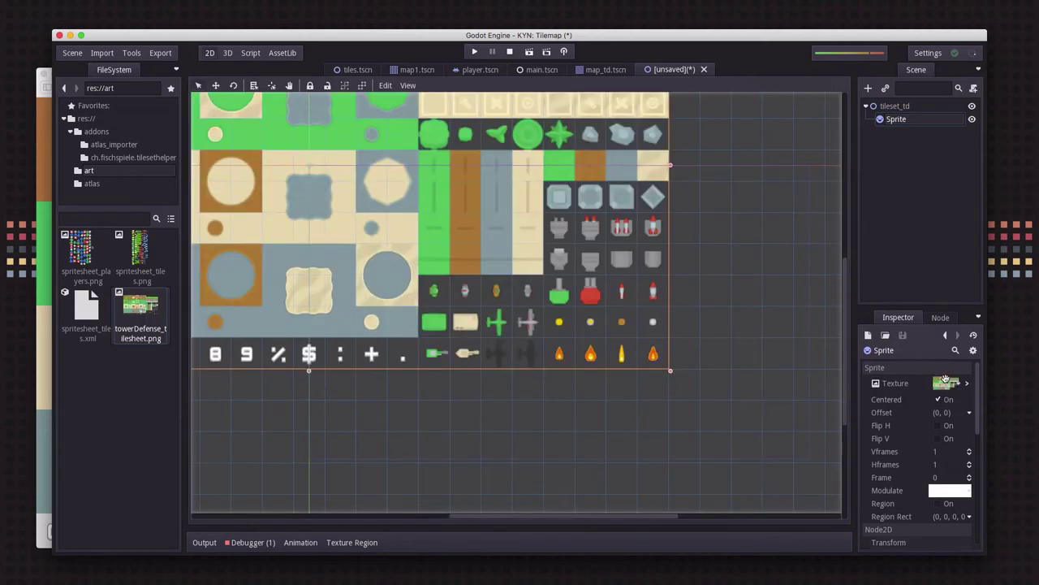
left_click(938, 504)
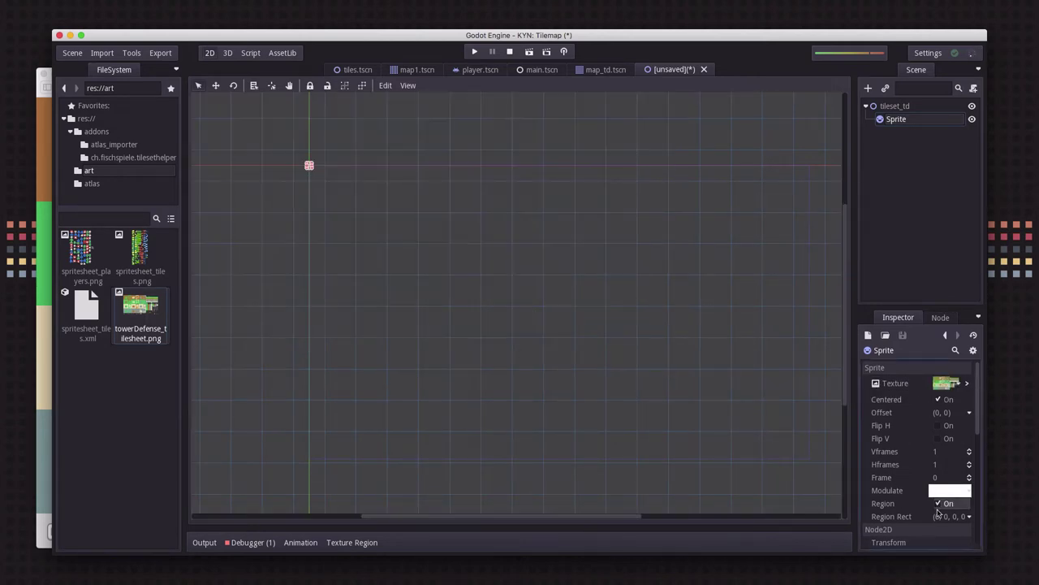
- With 64 px grid snap, crop the Sprite's region to the single tile starting at 256, 64
left_click(352, 542)
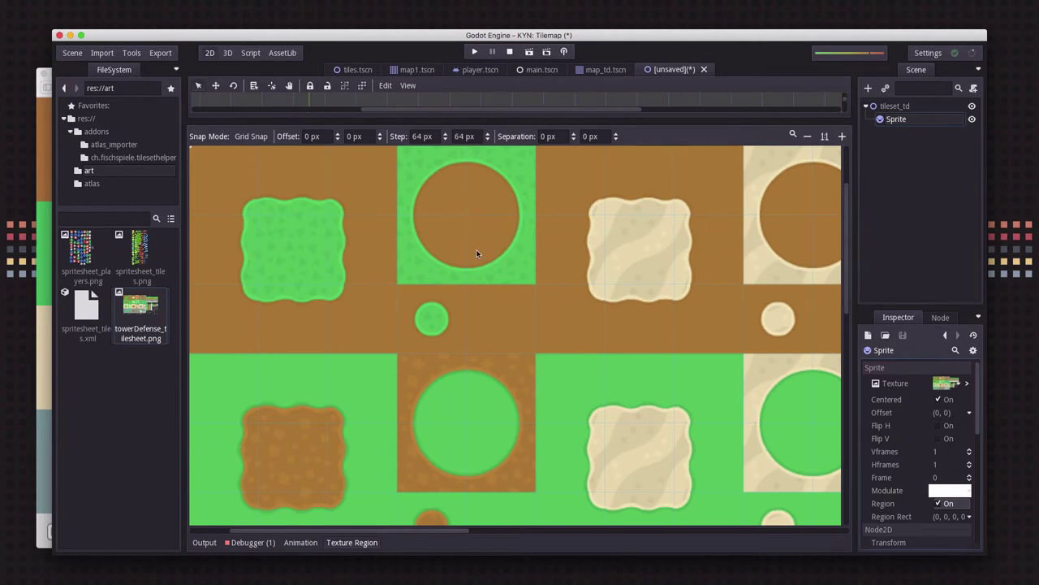
left_click(253, 136)
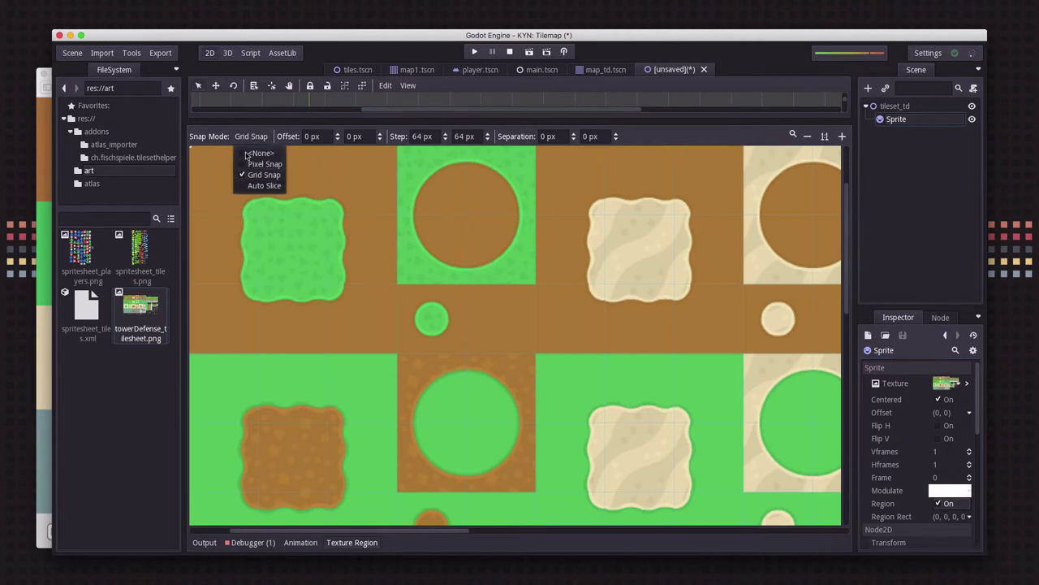
left_click(261, 140)
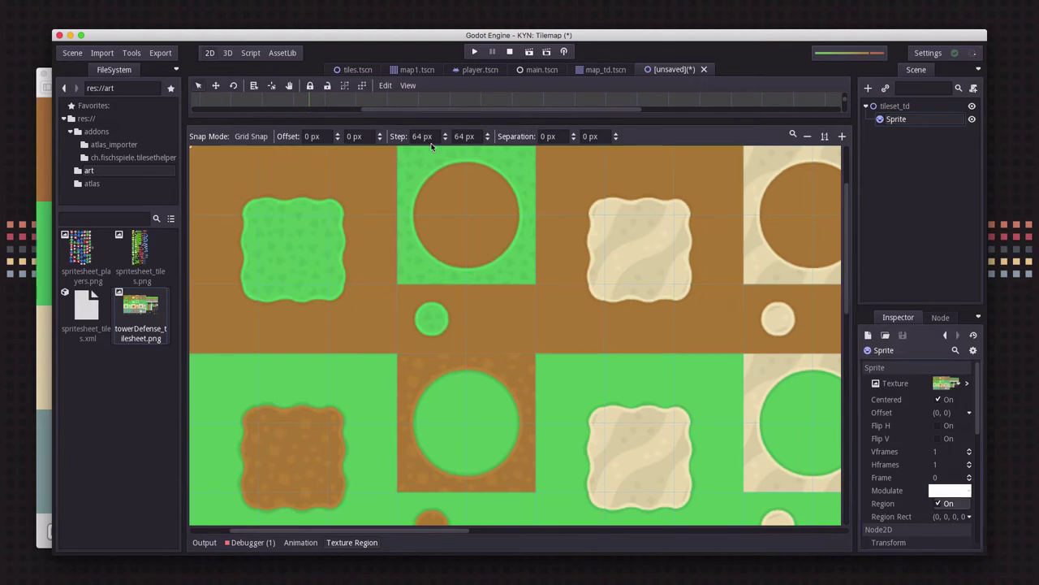
left_click_drag(471, 248, 547, 281)
key("shift+F12")
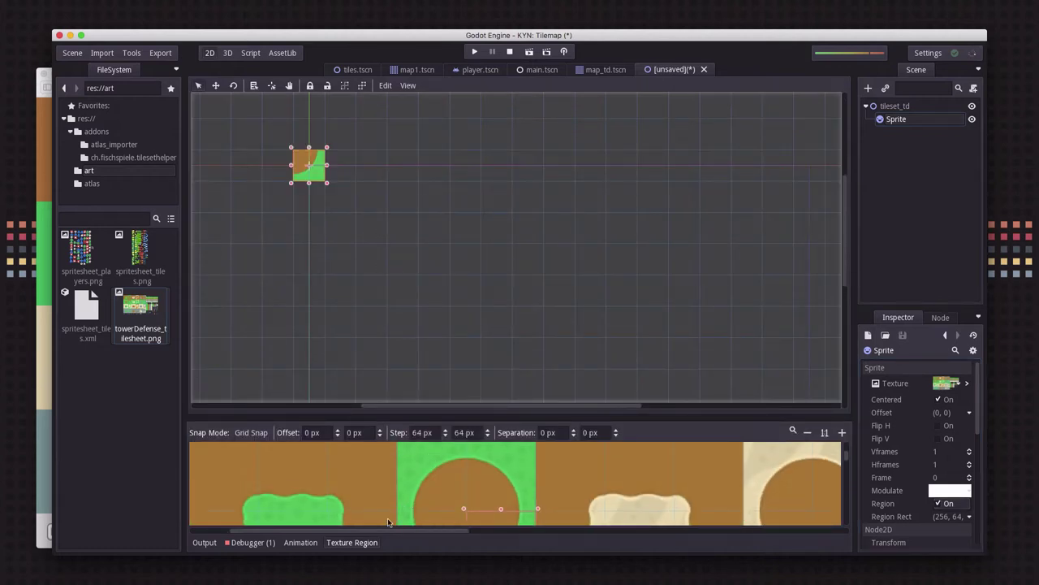
- Turn on canvas snapping and drag the tile sprite onto the grid
left_click(344, 541)
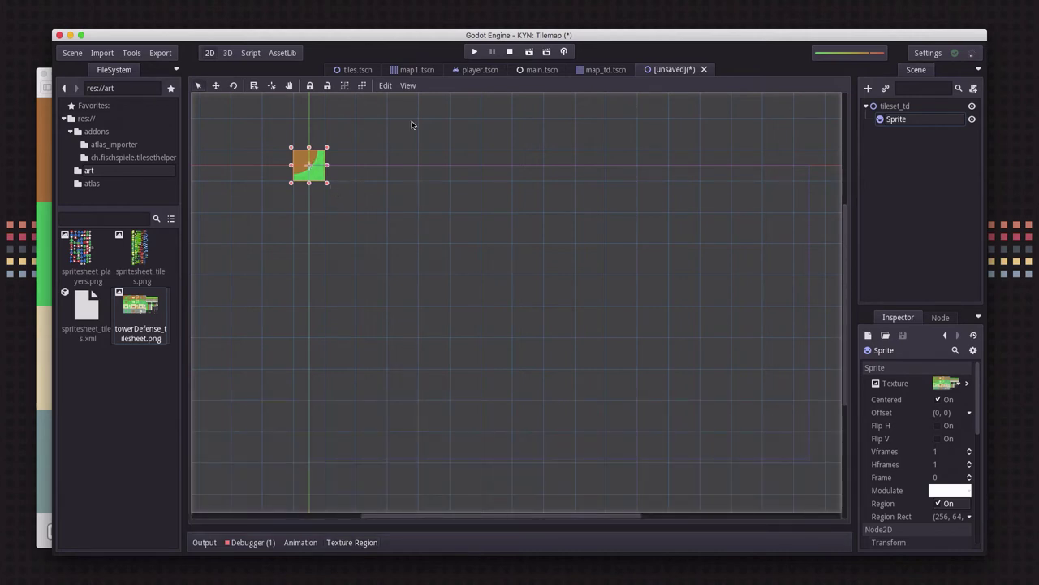
left_click(387, 86)
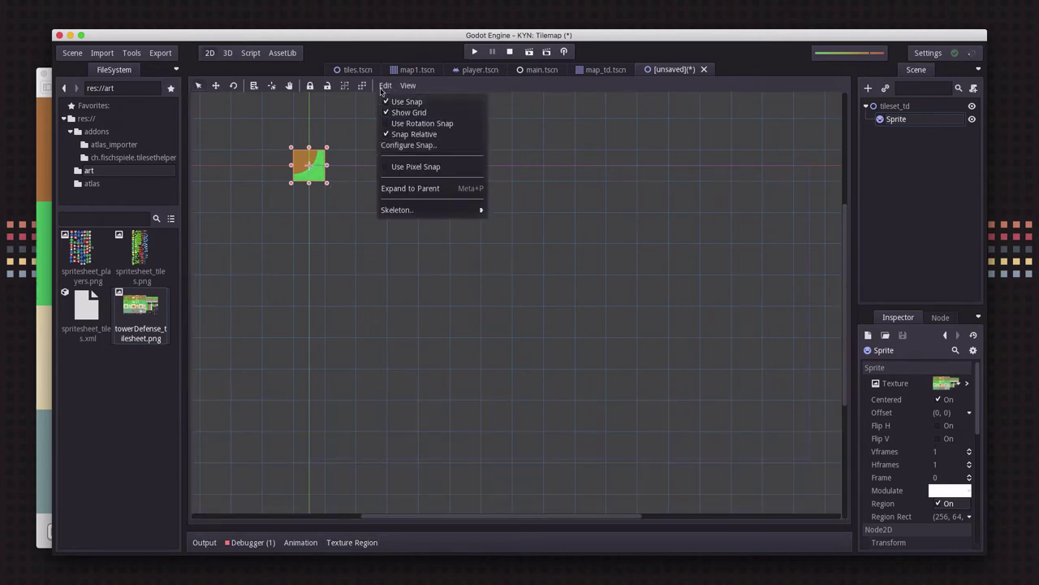
left_click(385, 87)
left_click_drag(310, 166, 358, 196)
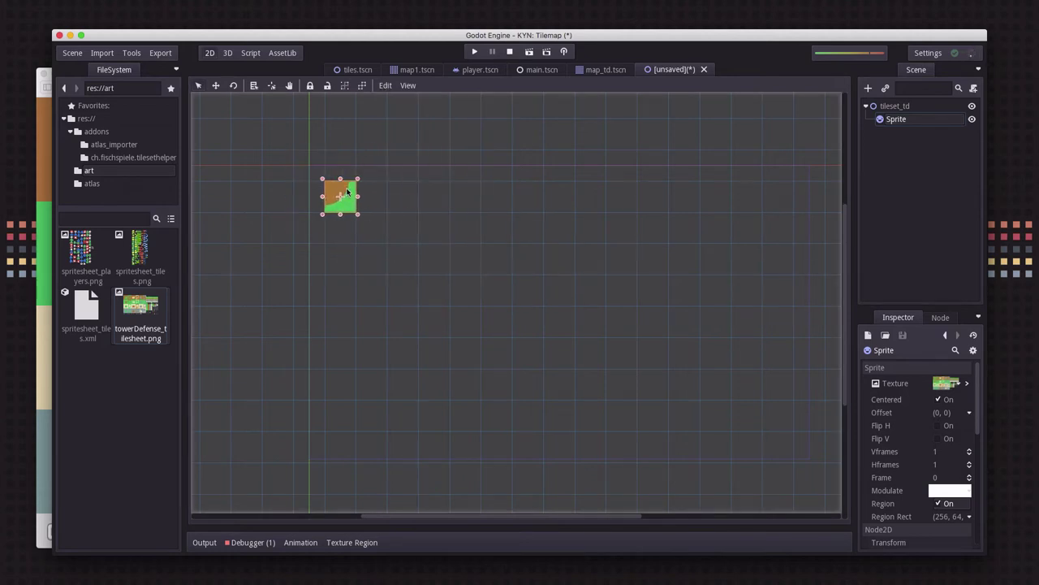
- Check the snap grid settings (32 px offset, 64 px step) and test the sprite's snapping between cells
left_click(386, 88)
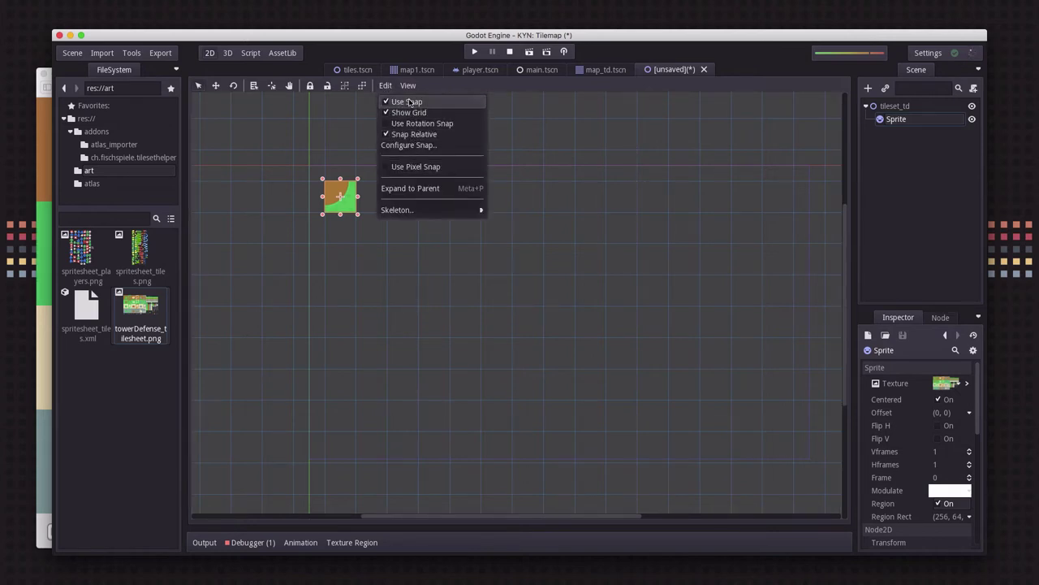
left_click(410, 145)
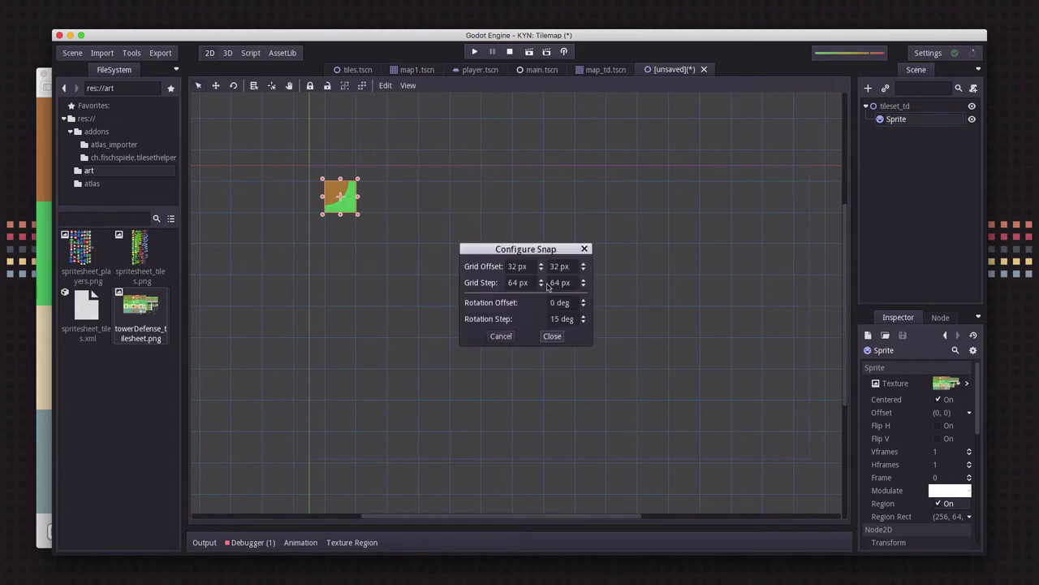
left_click(552, 335)
mouse_move(341, 198)
left_mouse_down()
mouse_move(342, 230)
mouse_move(376, 200)
mouse_move(351, 198)
left_mouse_up()
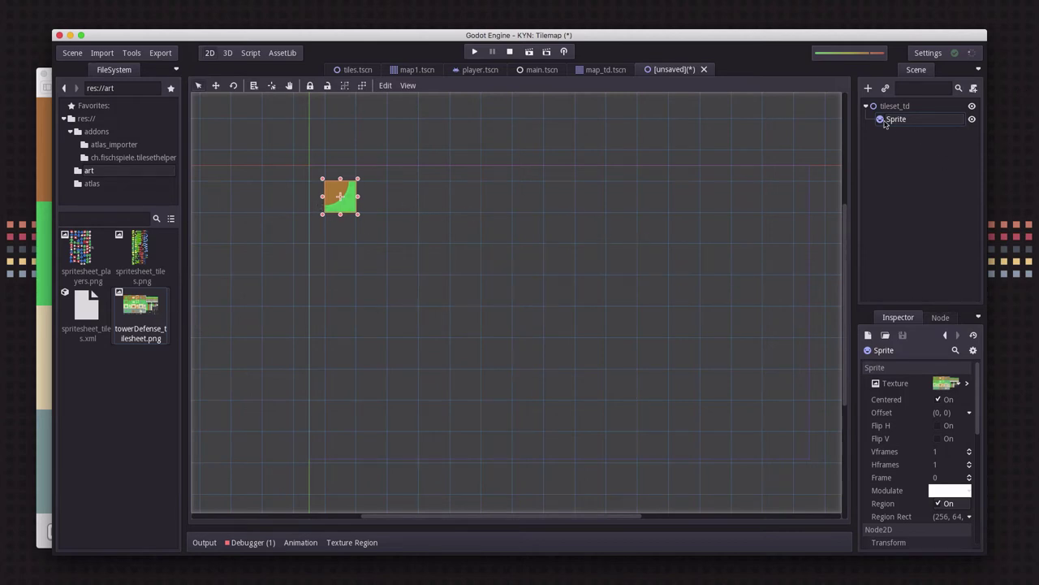
- Duplicate the Sprite as Sprite 1, place it to the right, and shift its region to the tile at 320, 0
key("ctrl+d")
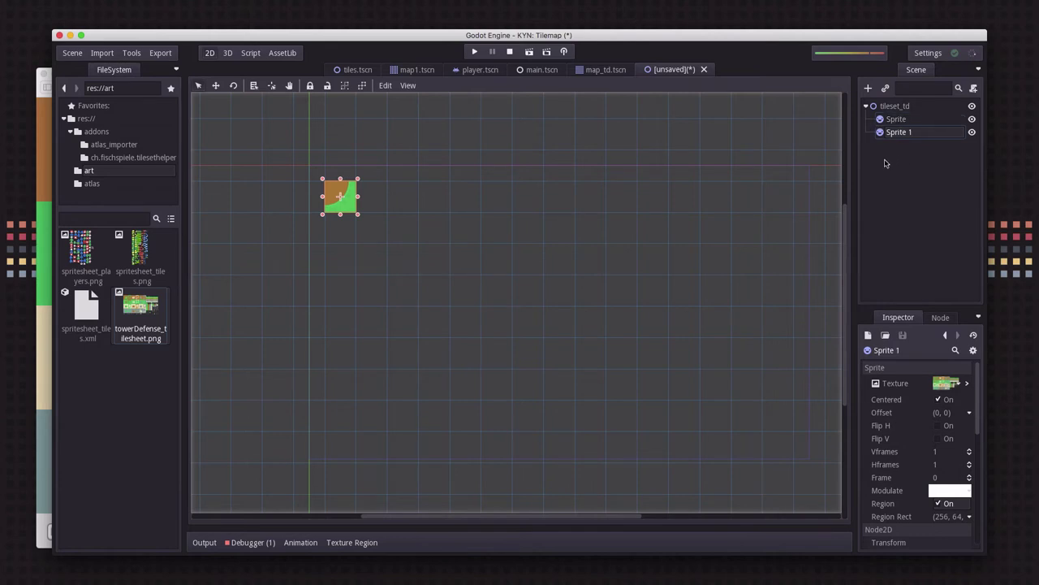
left_click_drag(342, 202, 417, 211)
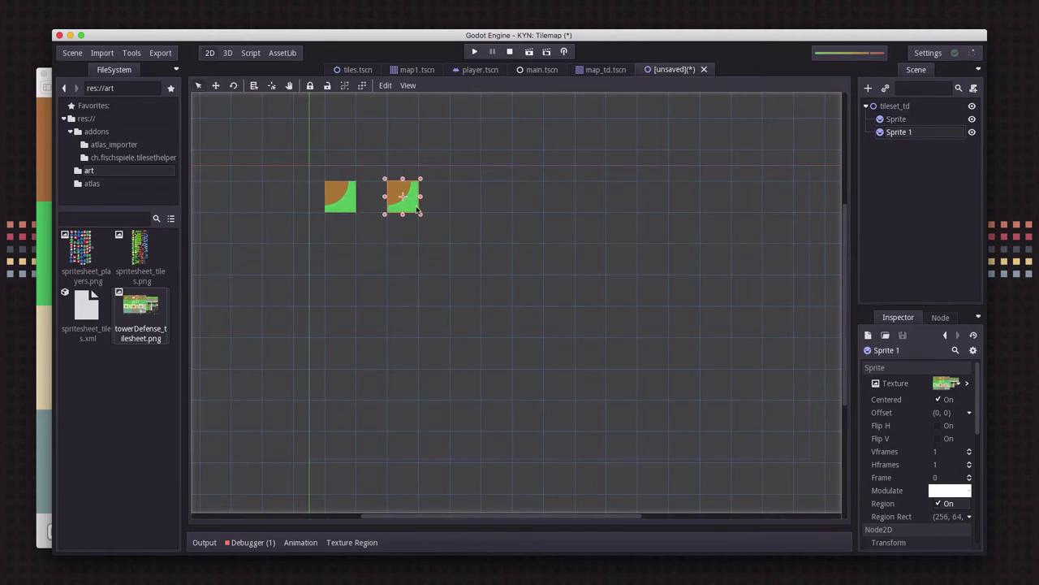
left_click(950, 517)
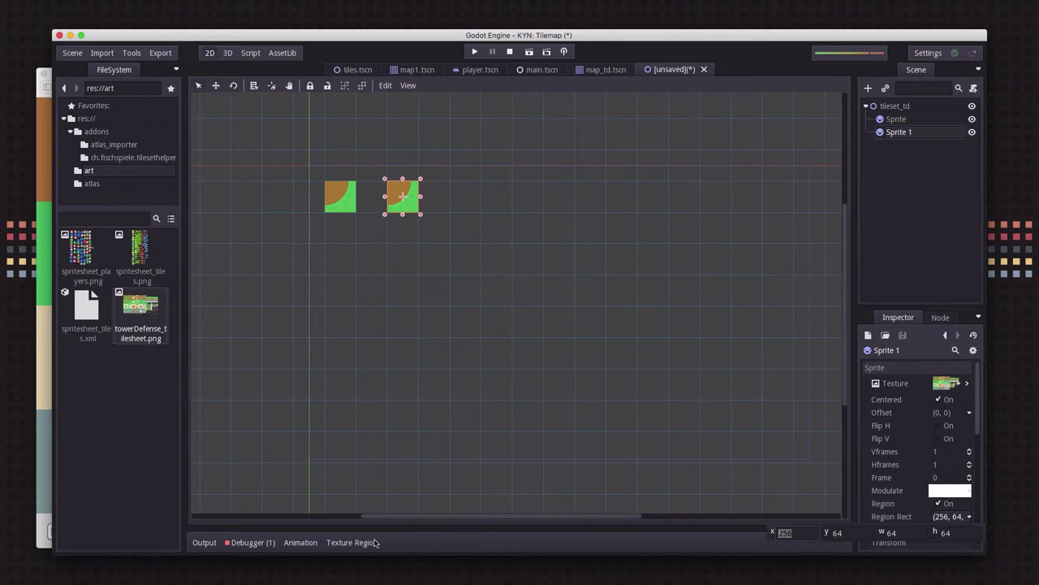
left_click(362, 543)
left_click_drag(543, 455, 601, 509)
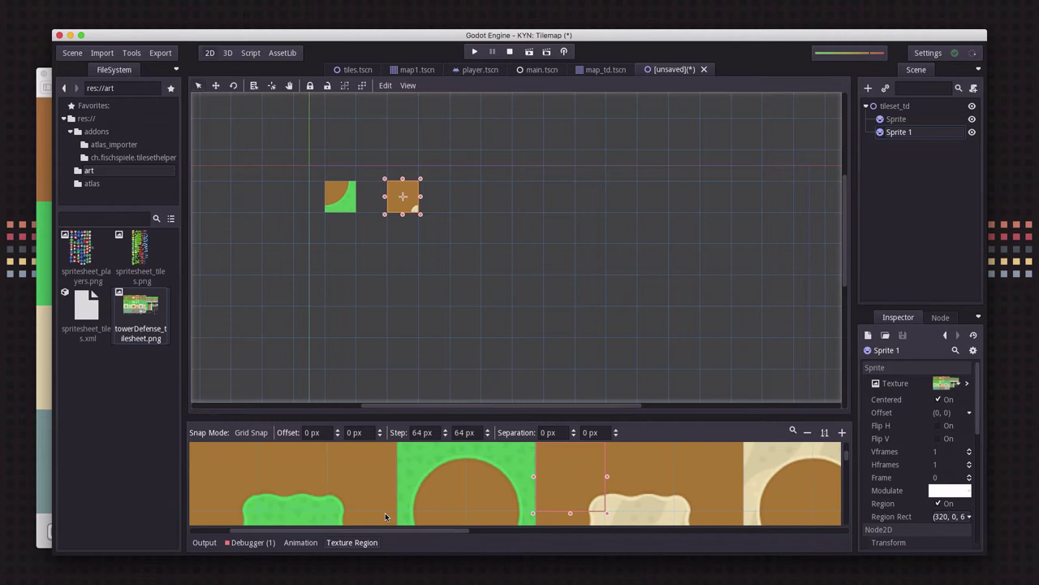
left_click(364, 542)
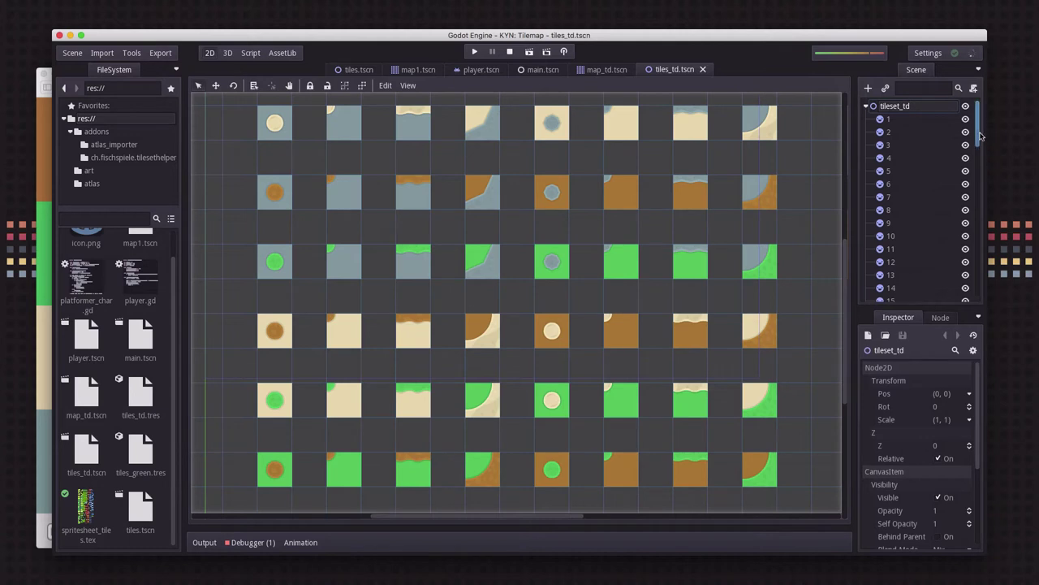
mouse_move(981, 126)
left_mouse_down()
mouse_move(977, 268)
mouse_move(980, 114)
left_mouse_up()
- Convert the scene to a TileSet, exporting it to tiles_td.tres
left_click(75, 55)
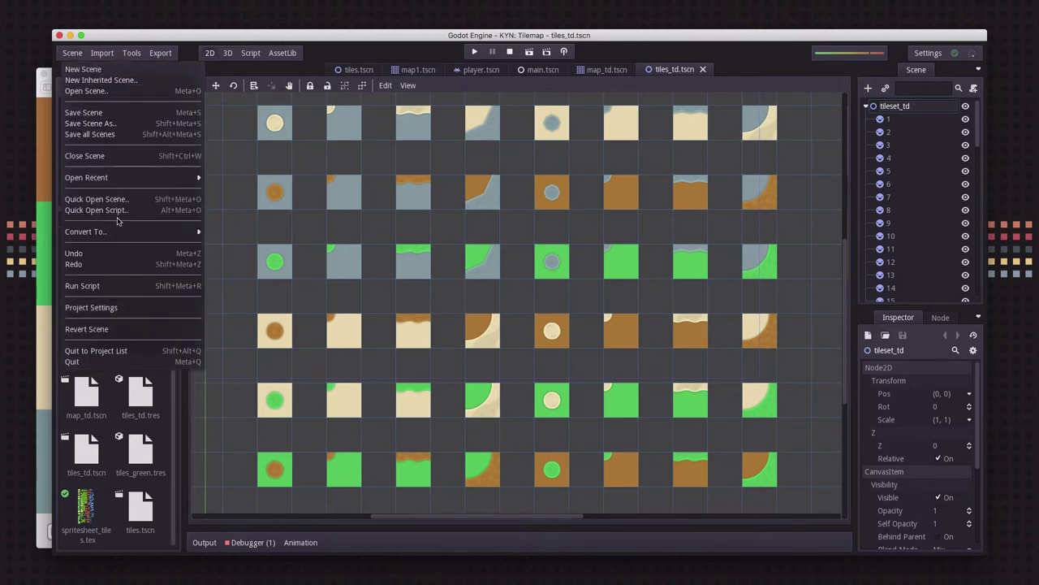
mouse_move(188, 234)
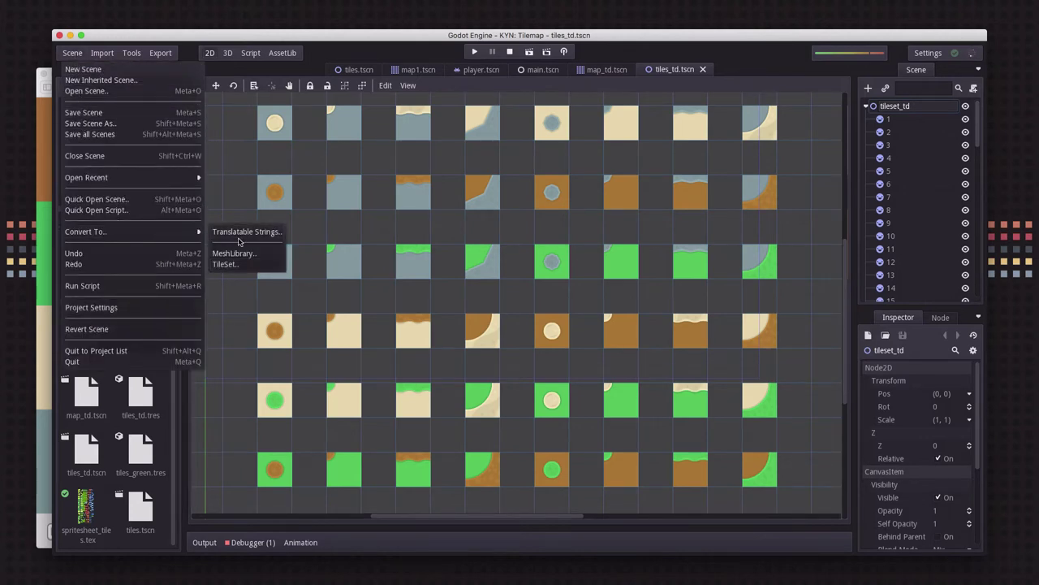
left_click(227, 264)
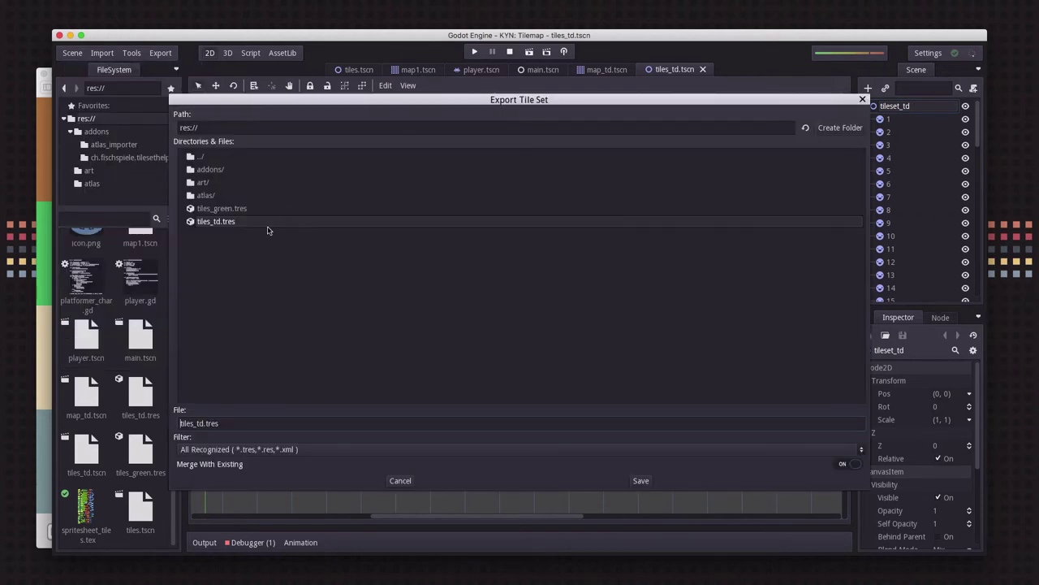
left_click(217, 225)
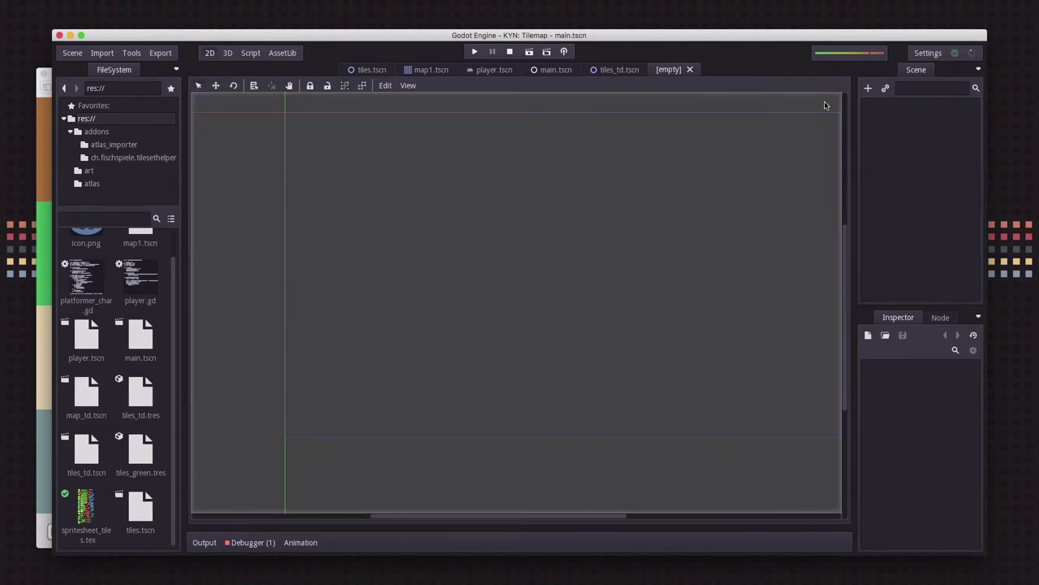
left_click(867, 87)
double_click(205, 349)
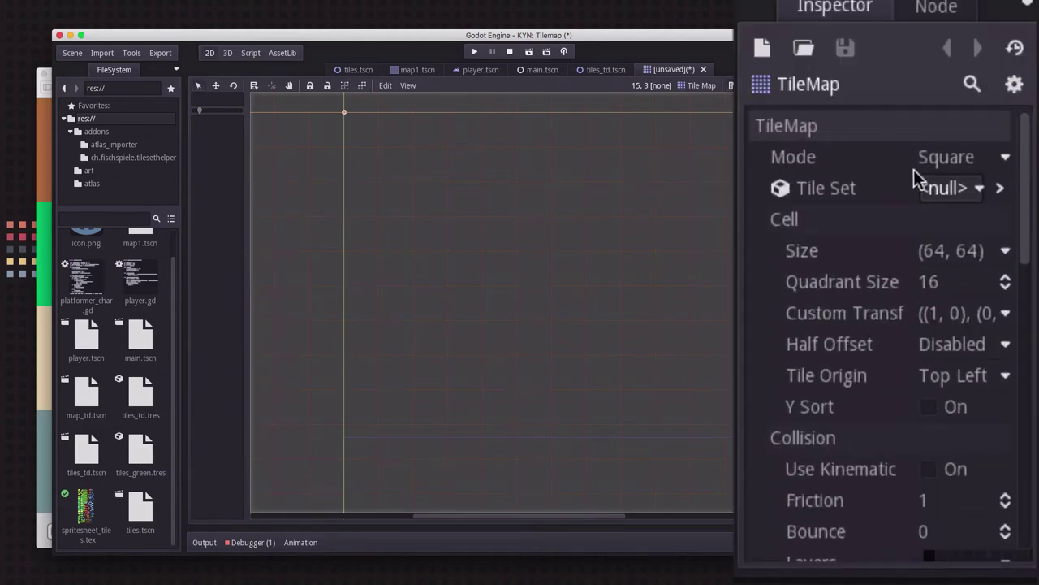
left_click(937, 159)
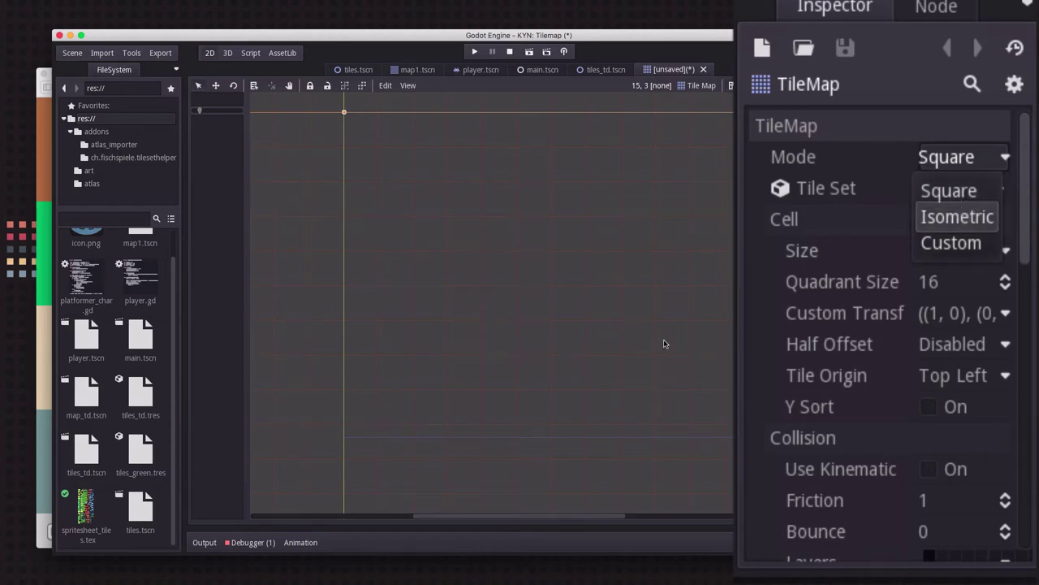
left_click(958, 217)
middle_click_drag(508, 255, 564, 281)
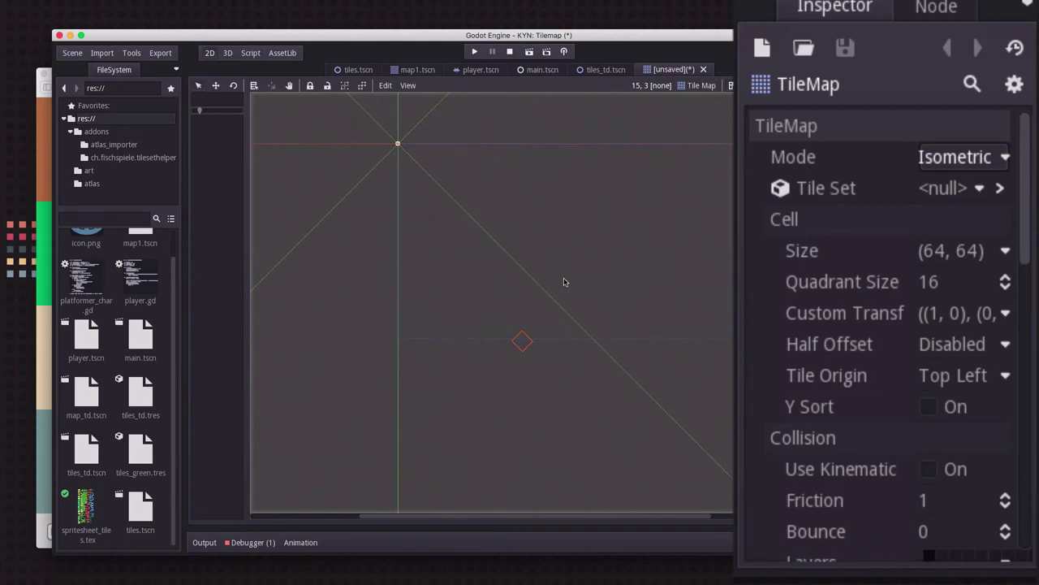
left_click(967, 159)
left_click(977, 249)
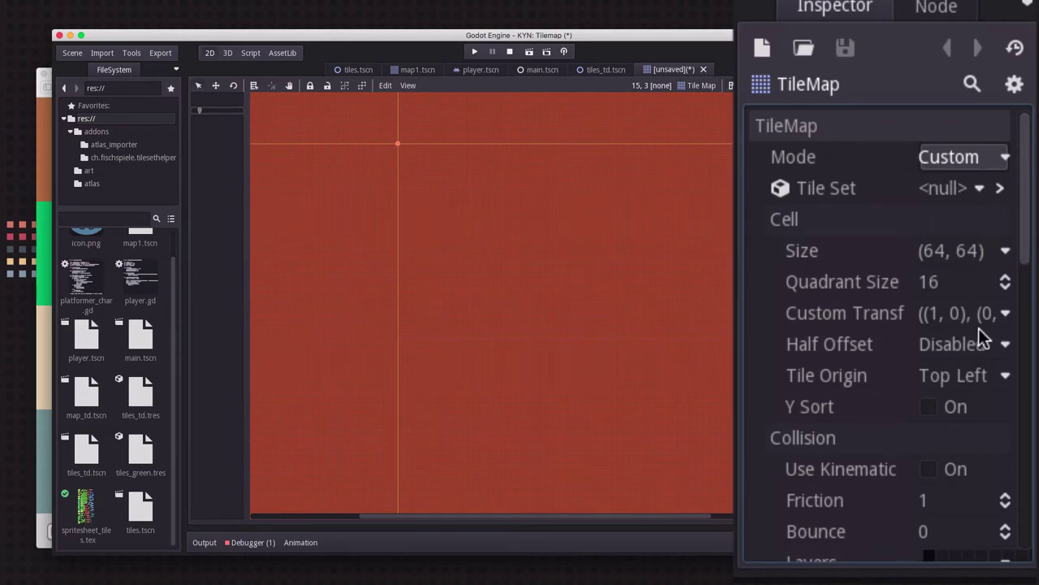
left_click(962, 159)
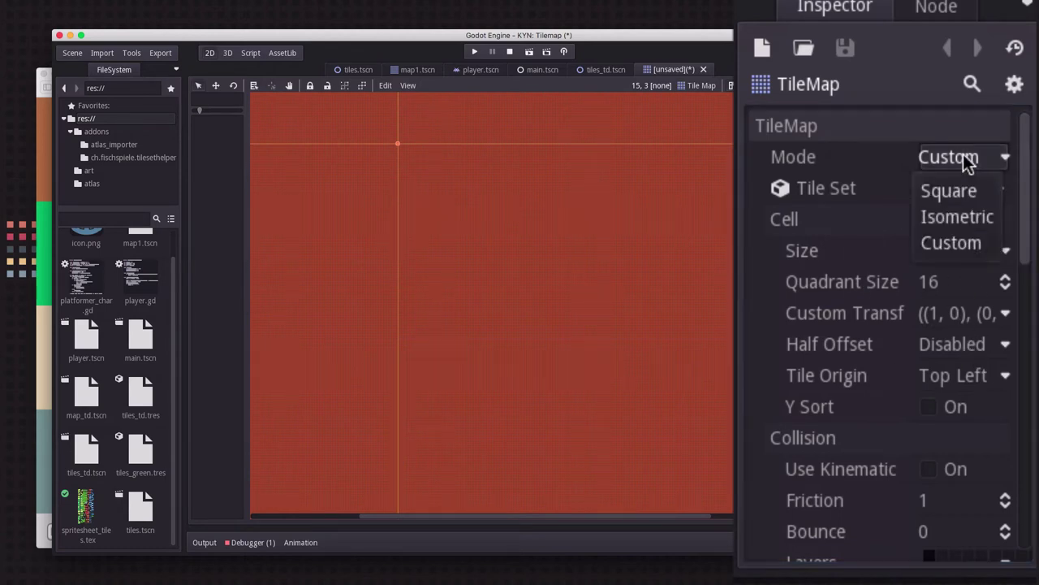
left_click(965, 192)
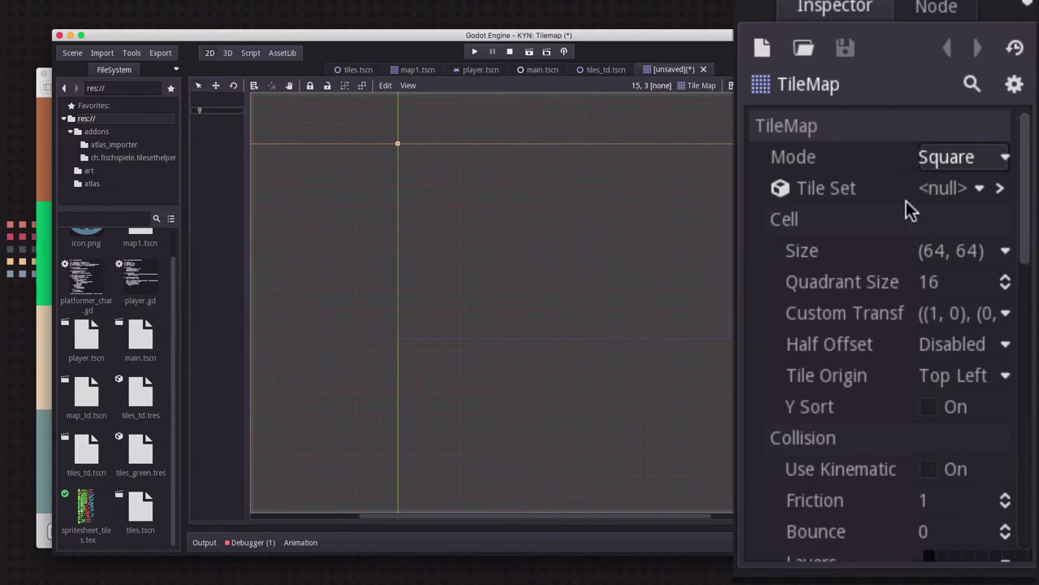
- Load tiles_td.tres into the TileMap and widen the palette to show its tiles as a grid
left_click(977, 192)
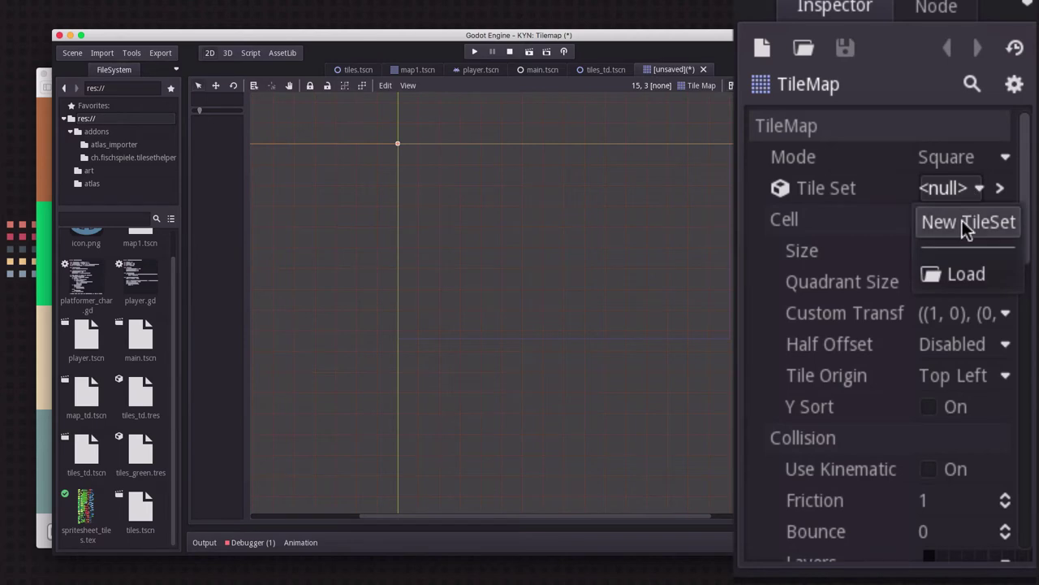
left_click(968, 274)
double_click(549, 181)
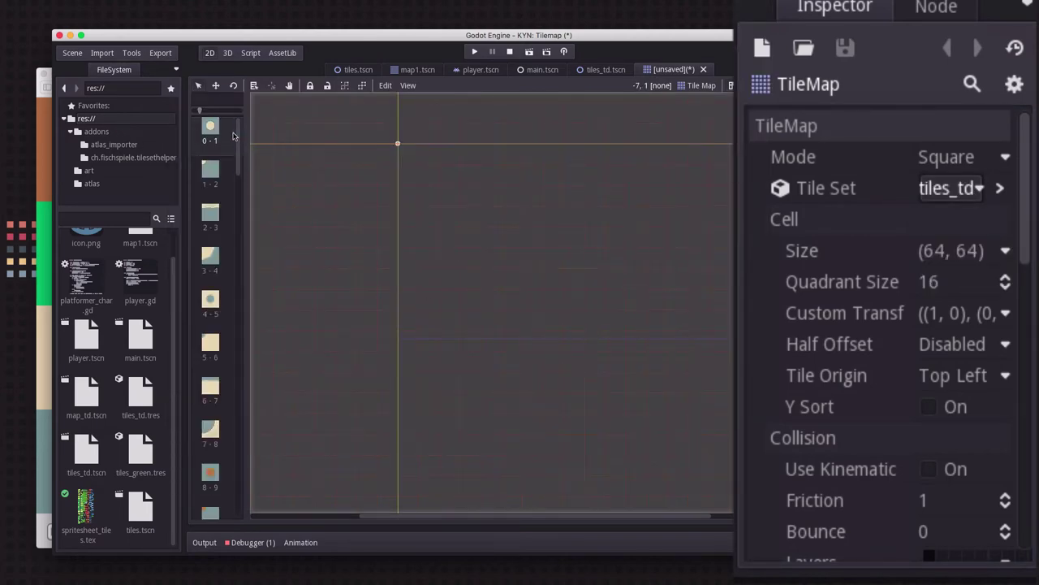
left_click_drag(238, 145, 281, 166)
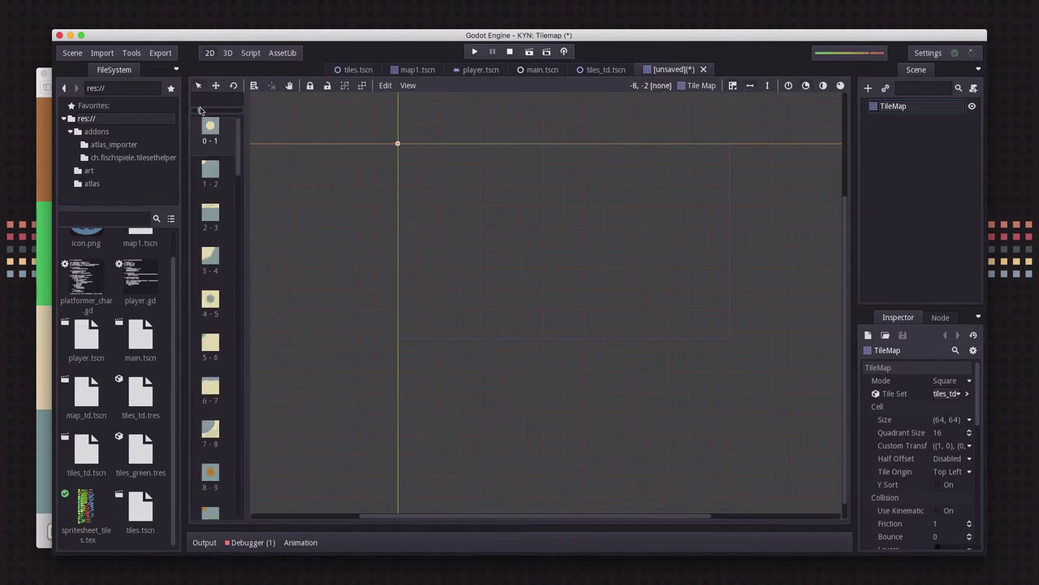
mouse_move(201, 110)
left_mouse_down()
mouse_move(224, 110)
mouse_move(201, 111)
left_mouse_up()
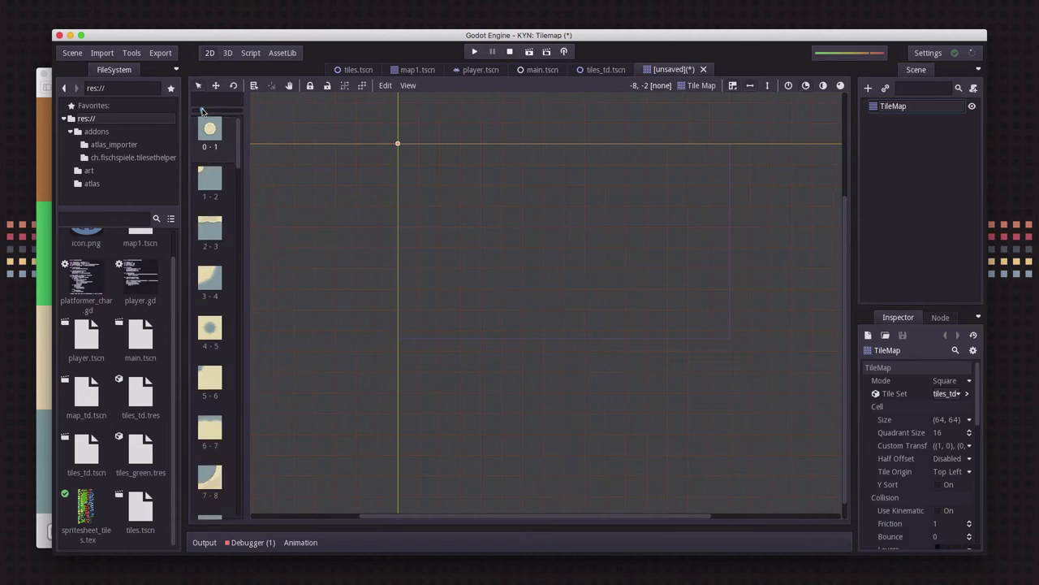
left_click_drag(247, 236, 367, 241)
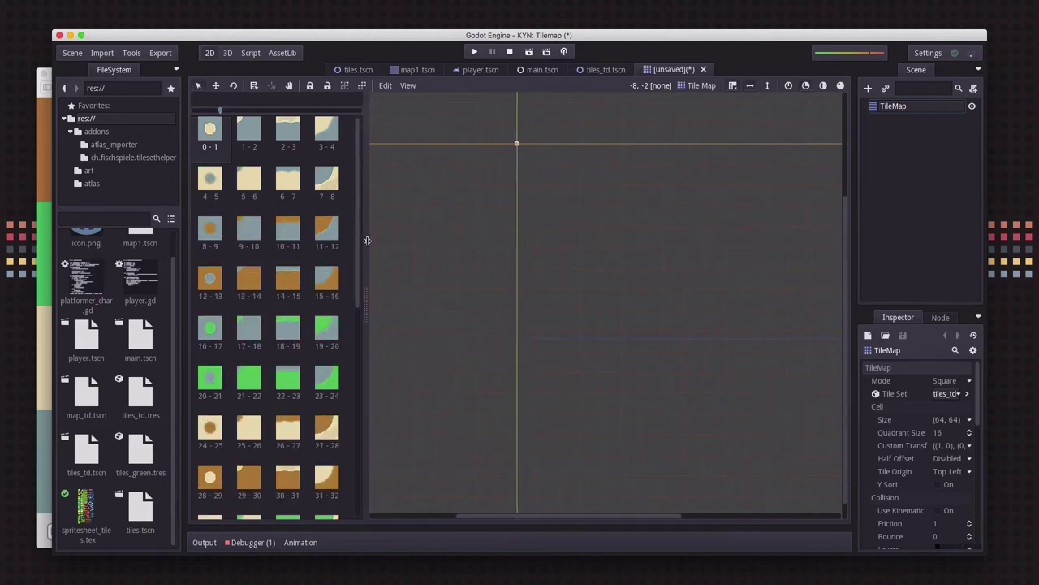
- Paint a vertical strip of tile 2-3 on the map
middle_click_drag(585, 236, 471, 250)
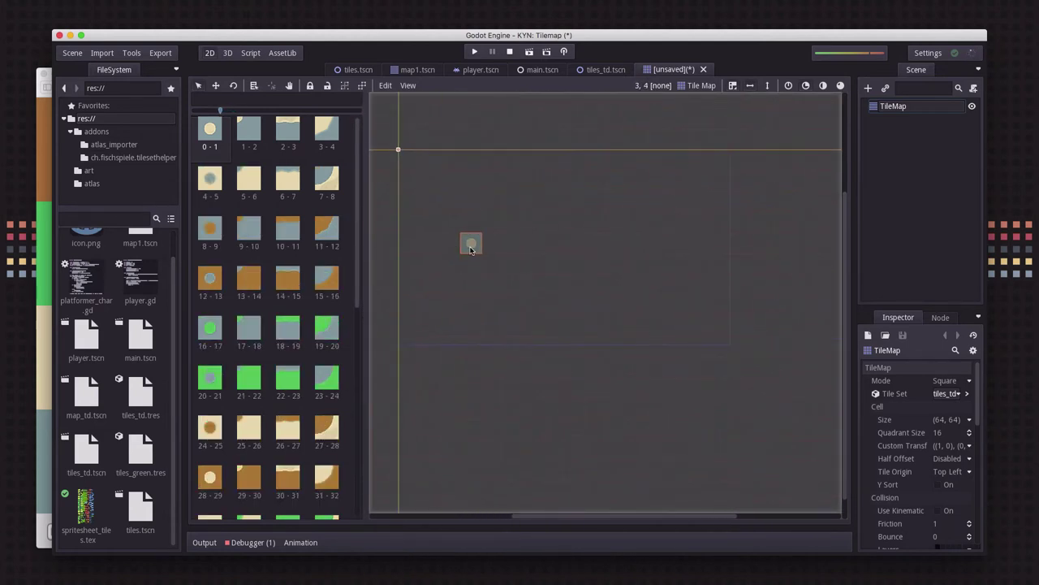
left_click(248, 133)
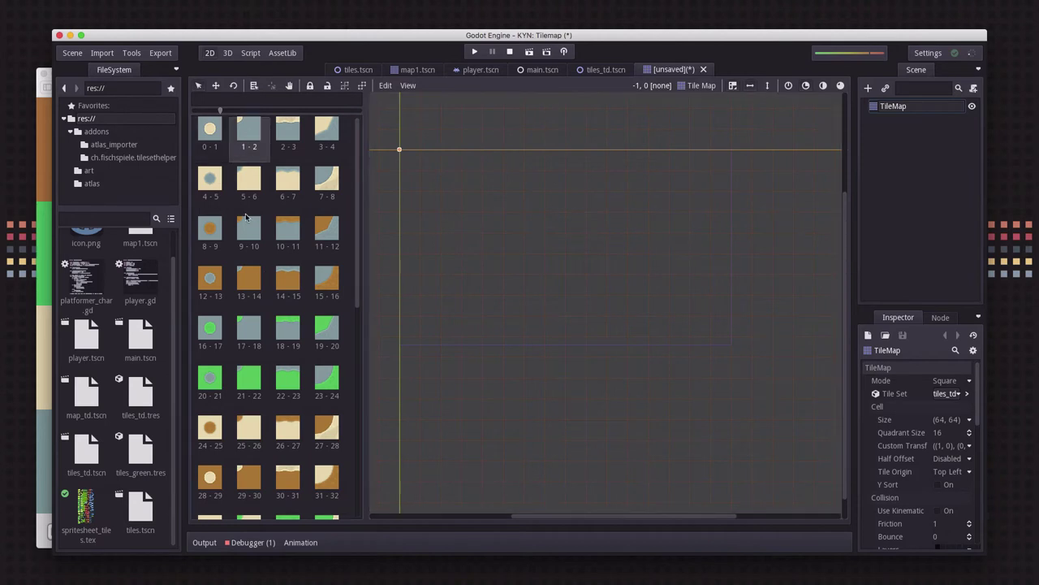
left_click(292, 127)
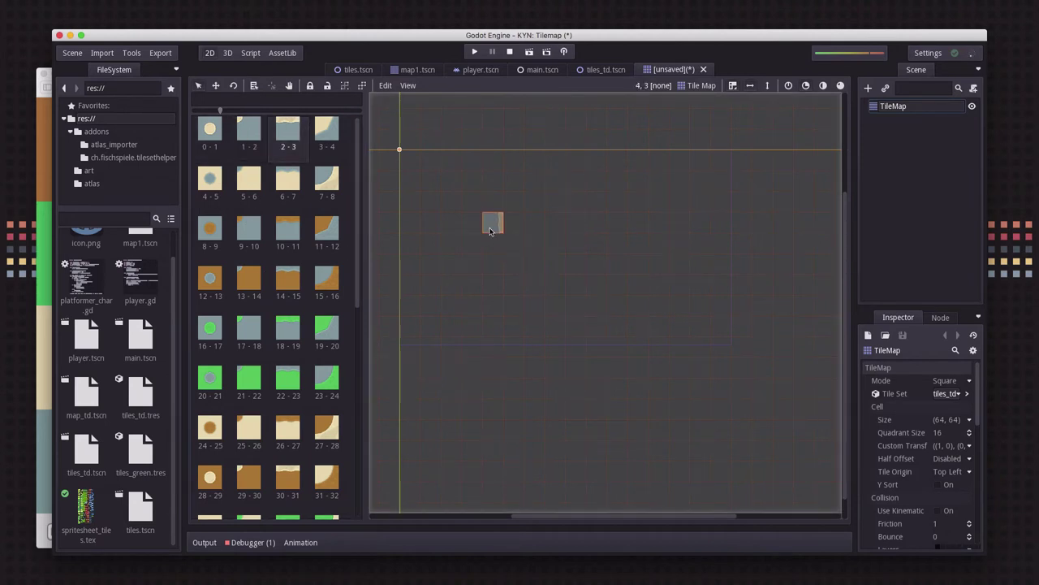
left_click_drag(469, 210, 471, 286)
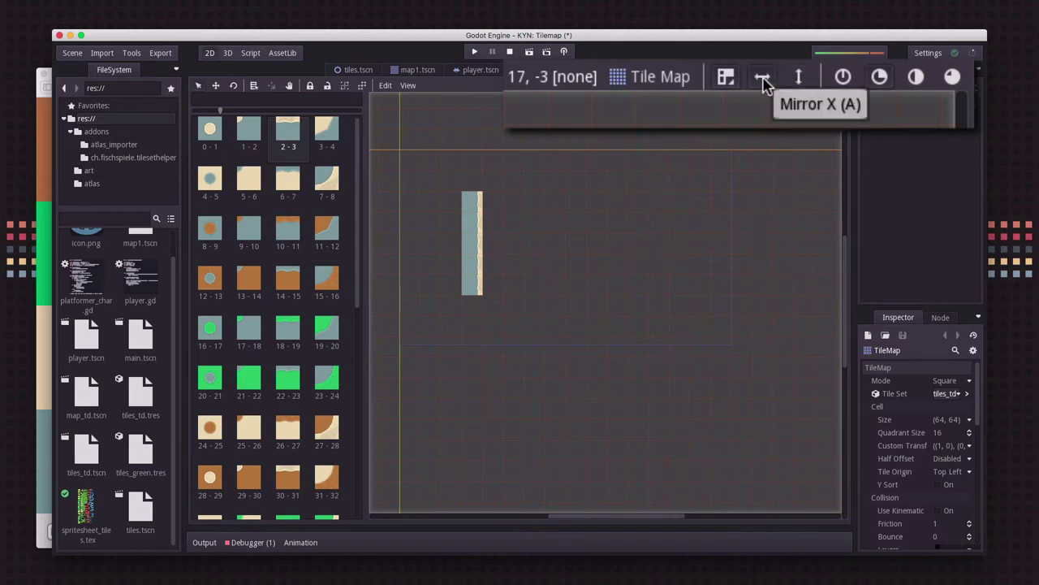
- Flip the rounded corner tile 7-8 and paint it atop the strip at cell 3, 1
left_click(329, 184)
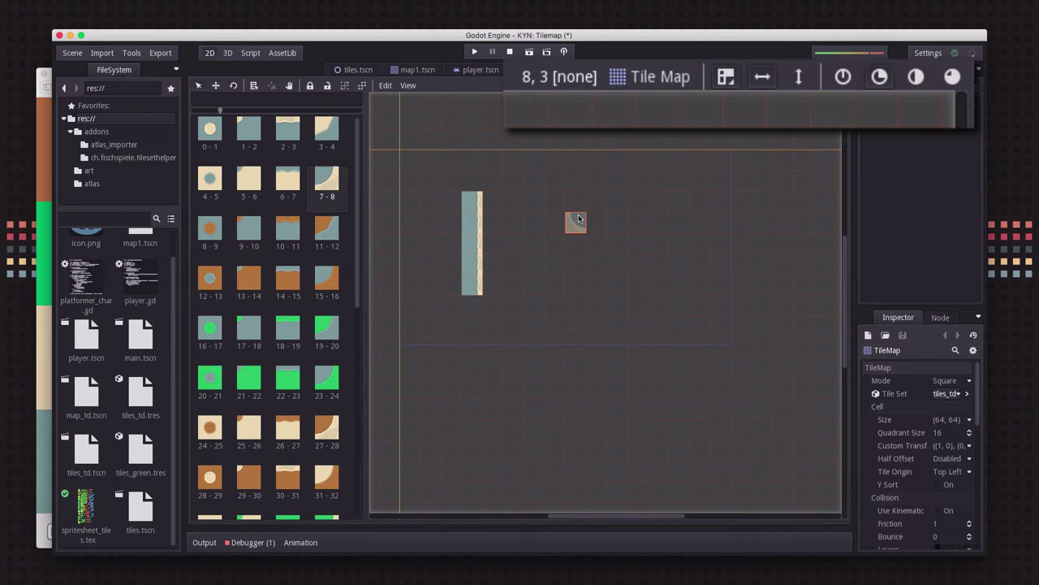
key("a")
scroll(576, 222, "up", 3)
scroll(577, 223, "up", 3)
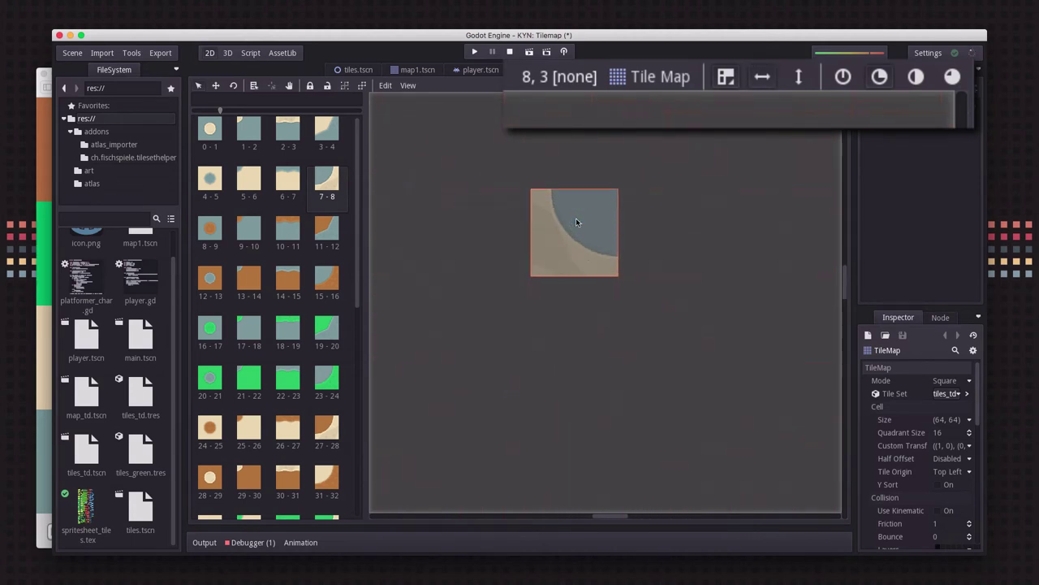
key("a")
key("a")
key("a")
key("a")
key("s")
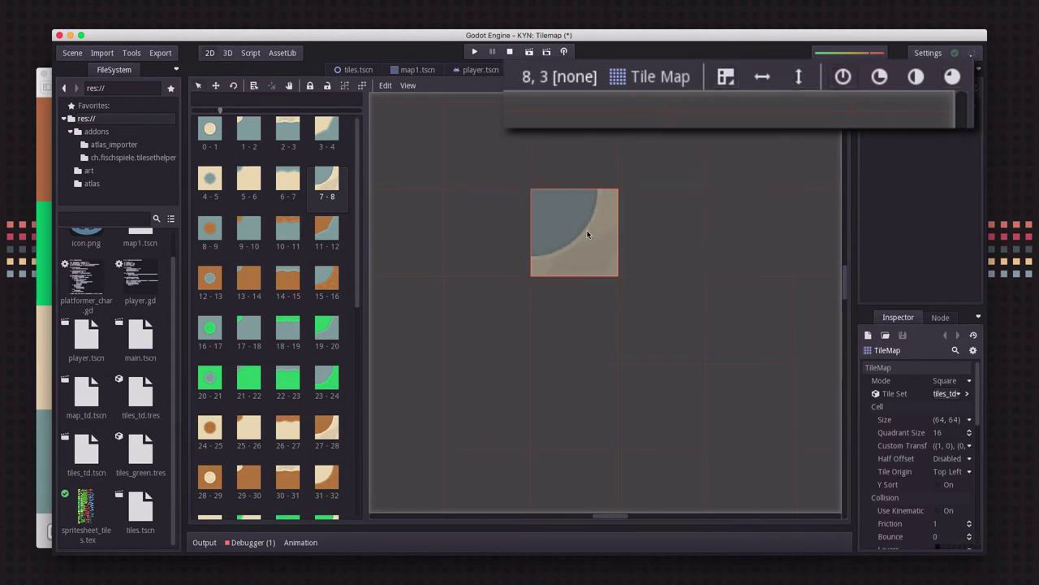
scroll(495, 234, "down", 6)
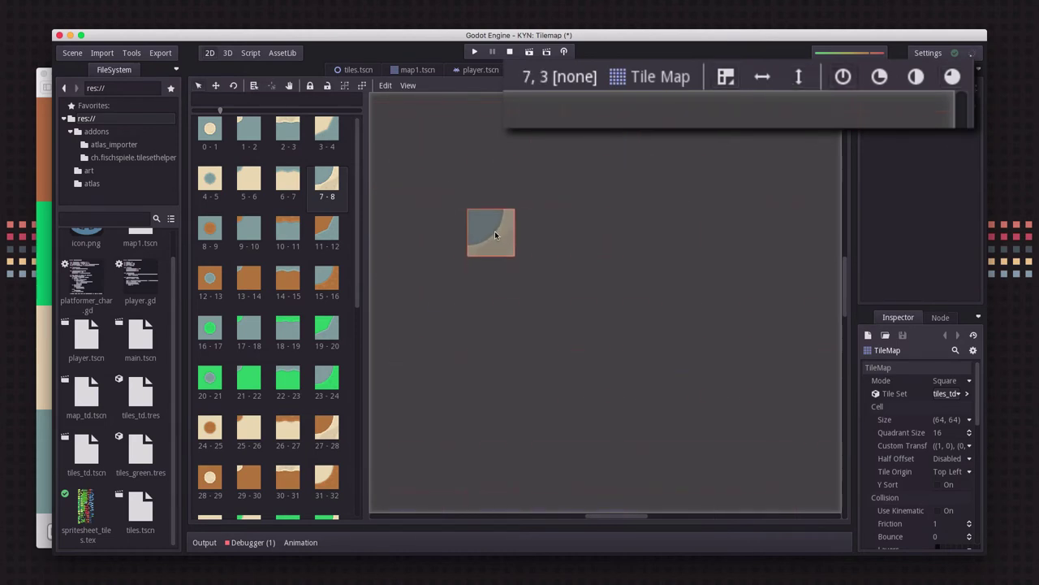
scroll(432, 224, "down", 1)
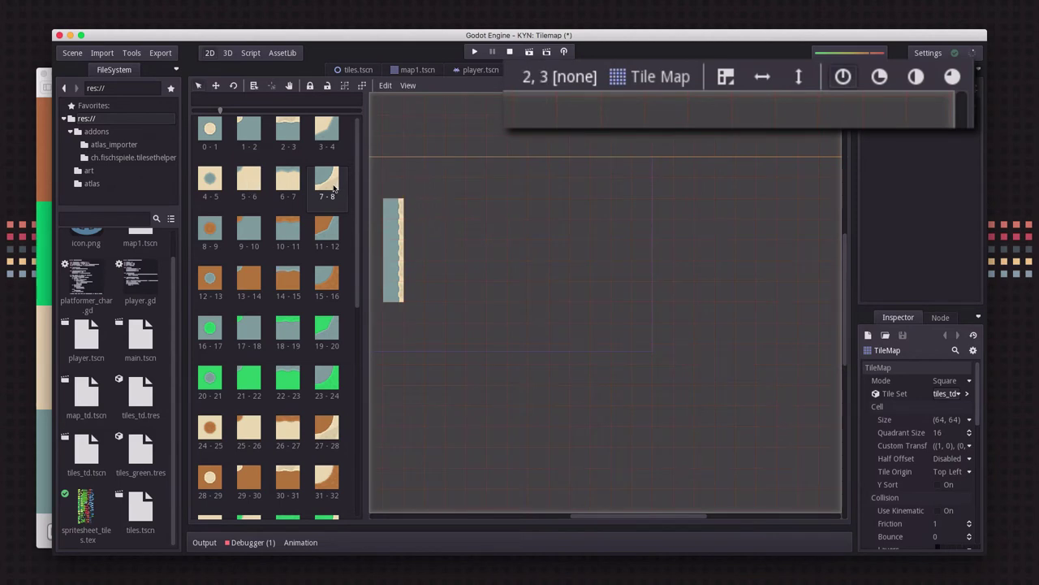
left_click(331, 187)
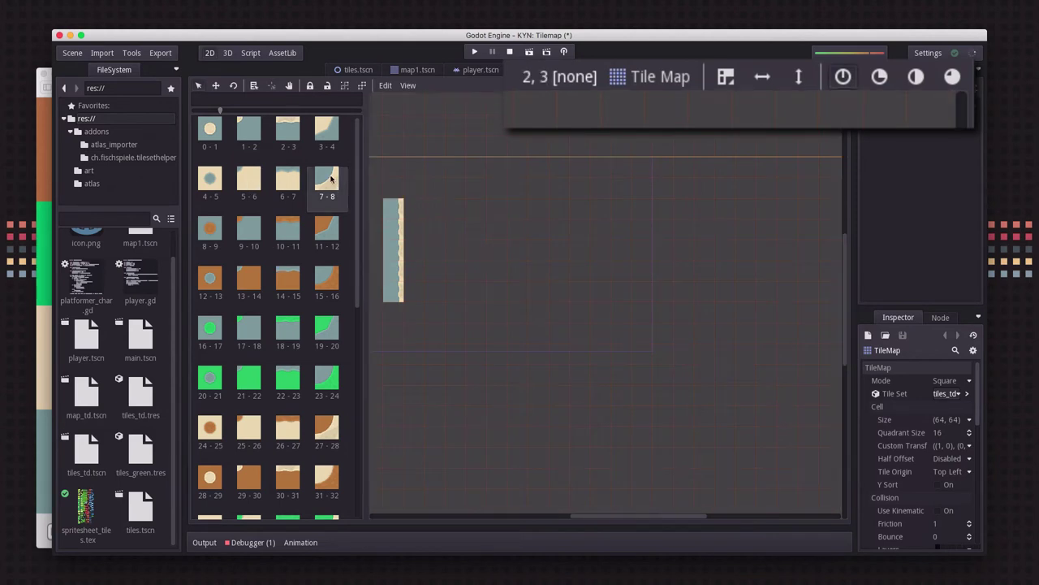
left_click(396, 186)
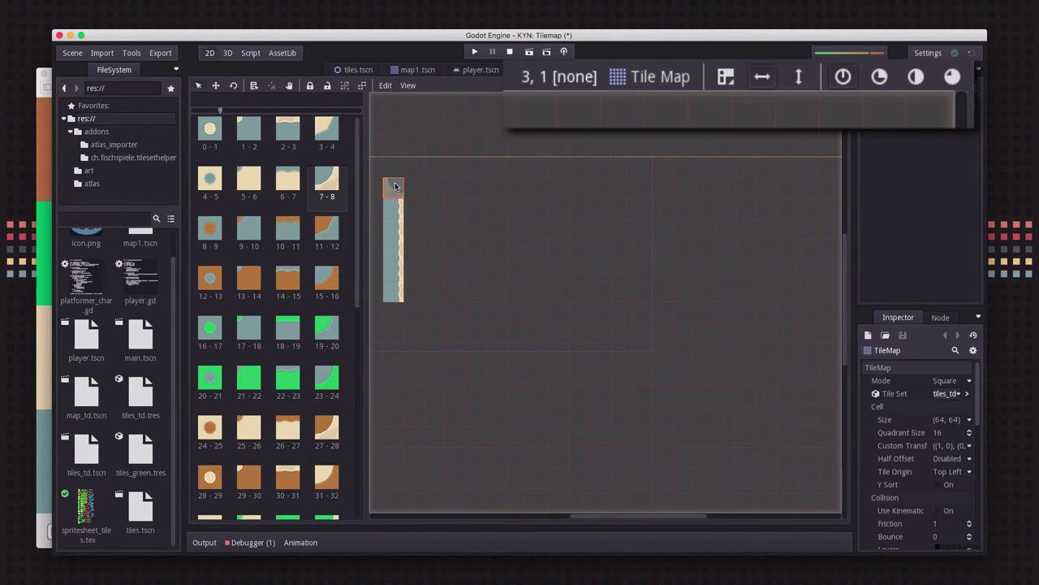
left_click(401, 190)
middle_click_drag(431, 248, 634, 249)
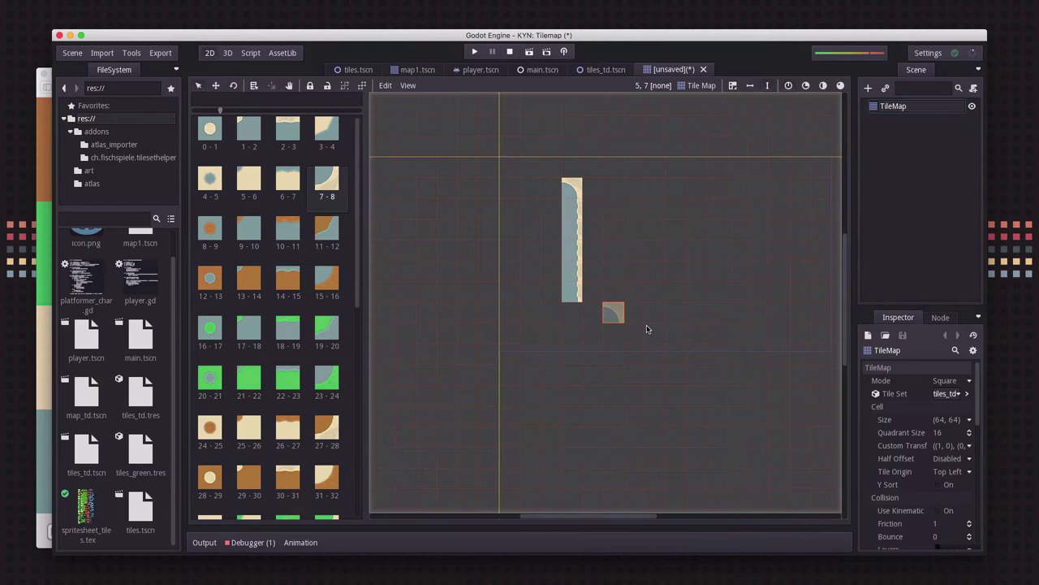
- Switch to bucket fill and flood the empty map area with blue-grey tile 62-61
left_click(700, 85)
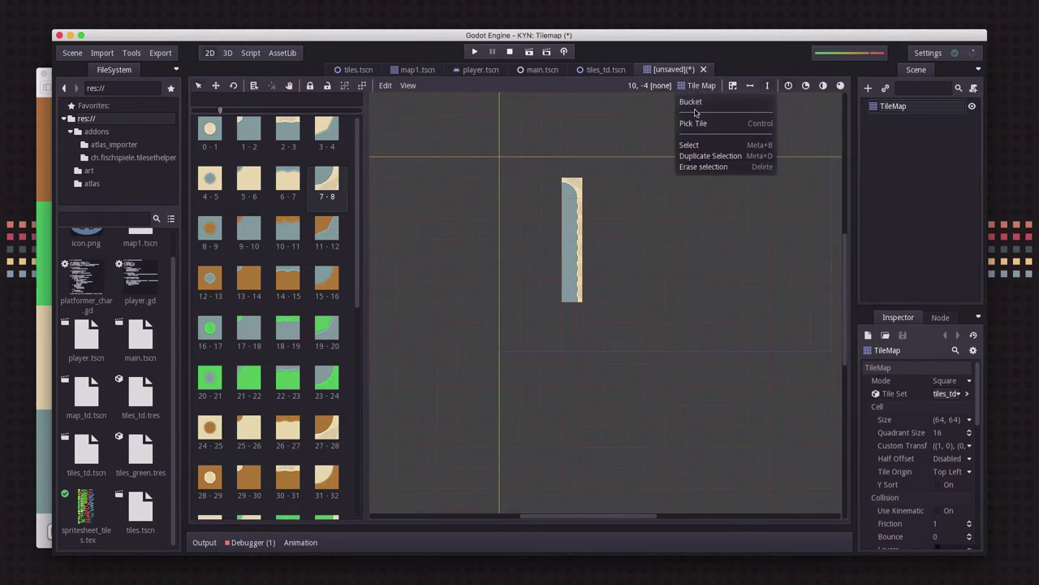
left_click(691, 102)
left_click(660, 212)
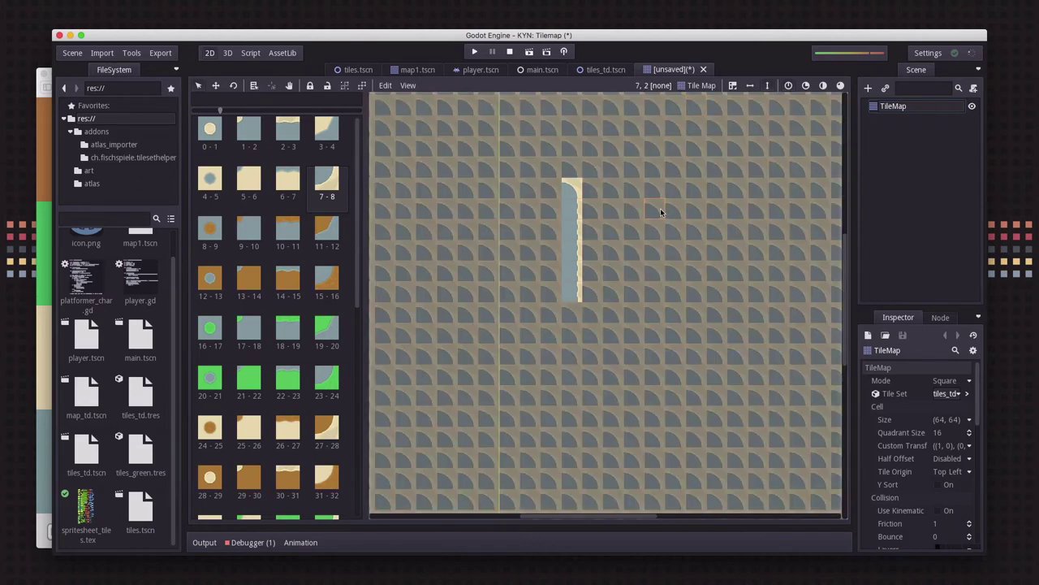
key("ctrl+z")
scroll(262, 341, "down", 9)
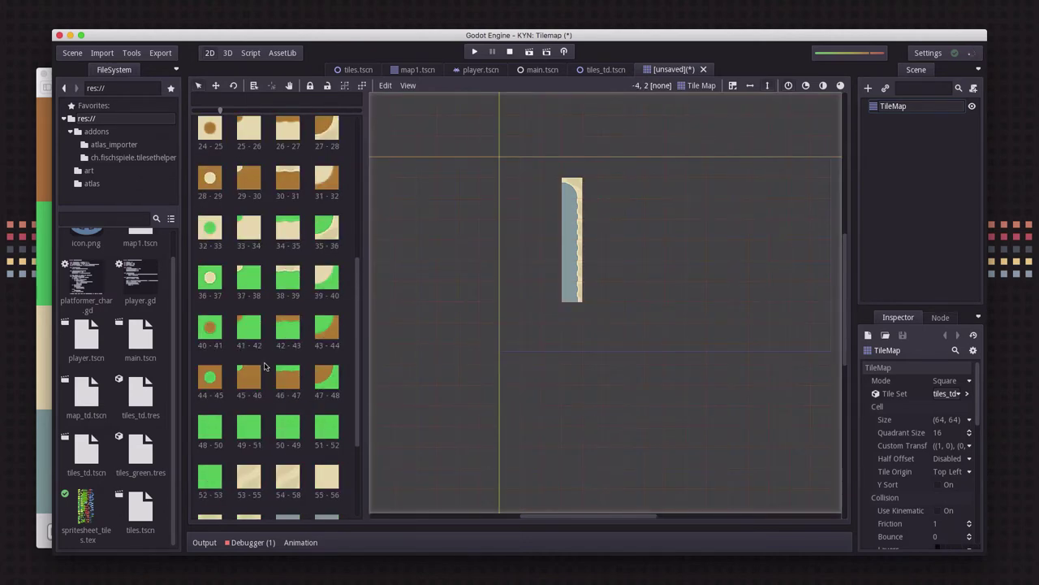
left_click(294, 445)
left_click(661, 311)
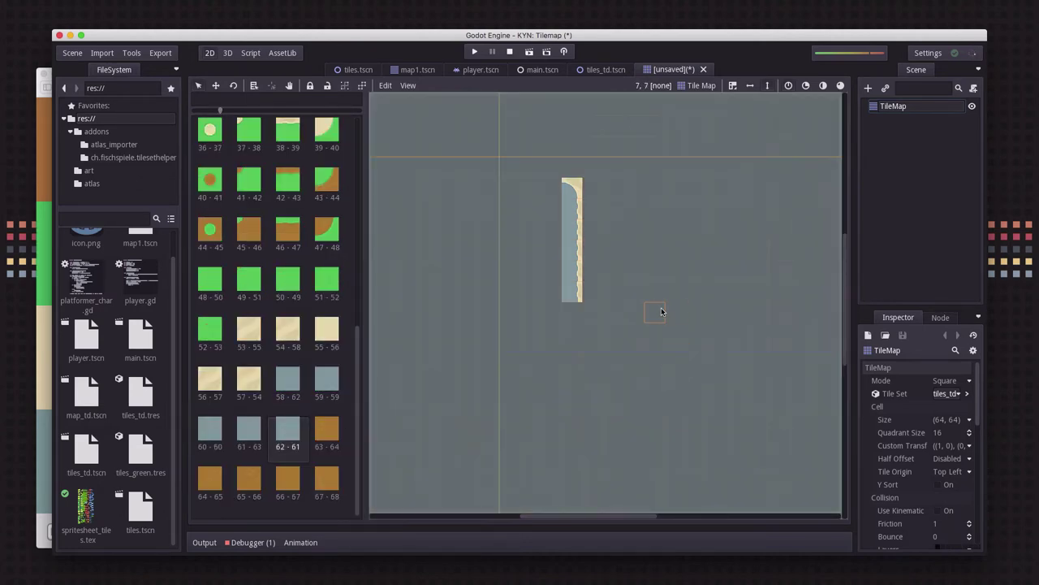
left_click(647, 304)
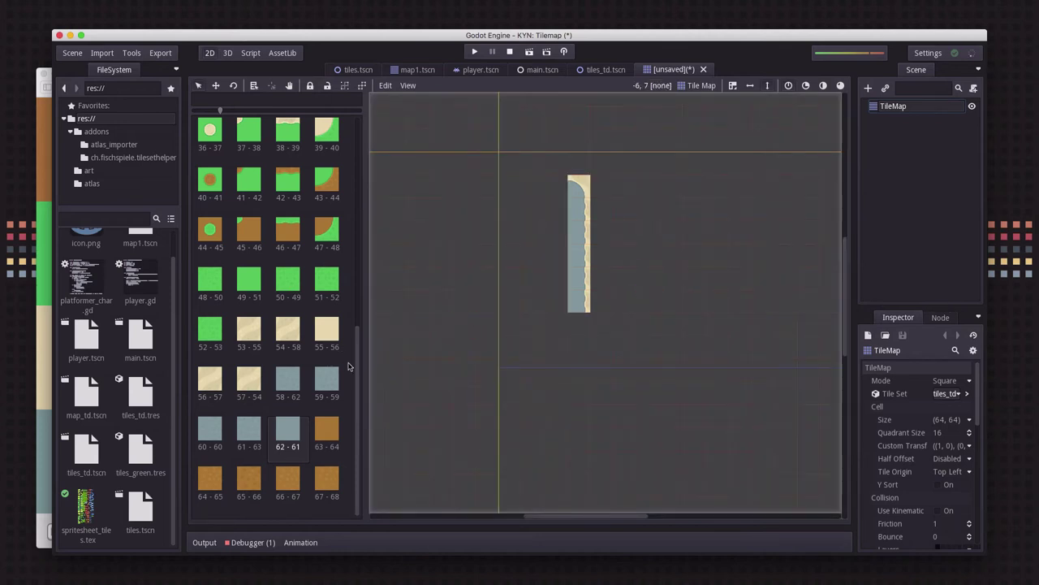
- Dismiss the painting options and pick tile 2-3 from the painted strip
left_click(700, 85)
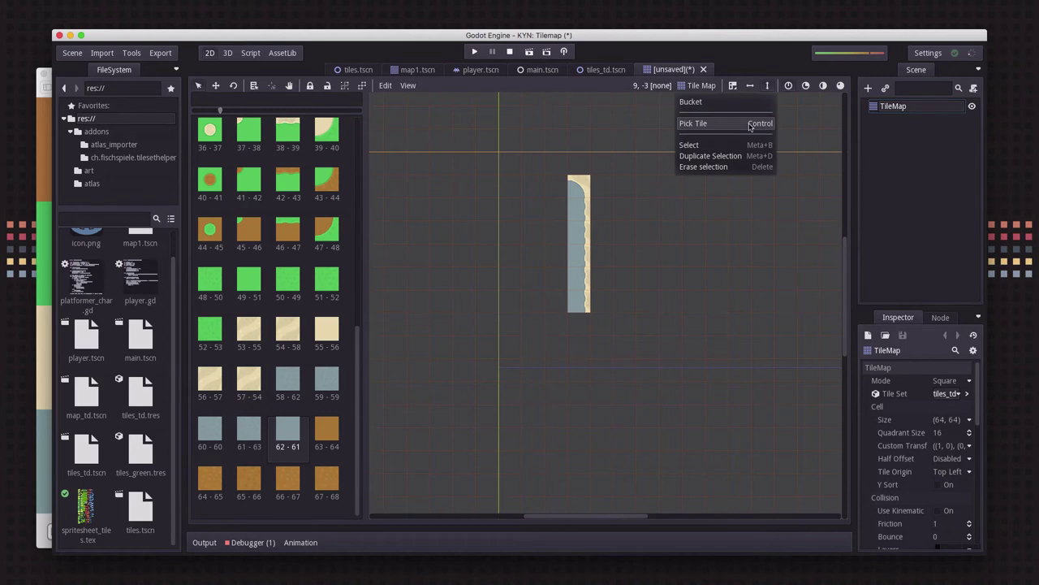
left_click(626, 169)
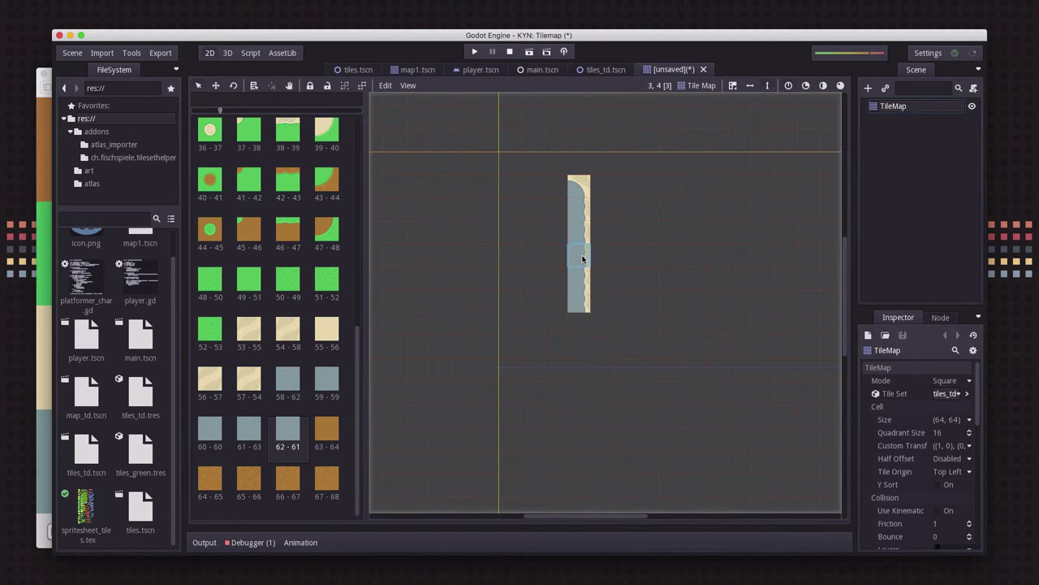
left_click(583, 259, "ctrl")
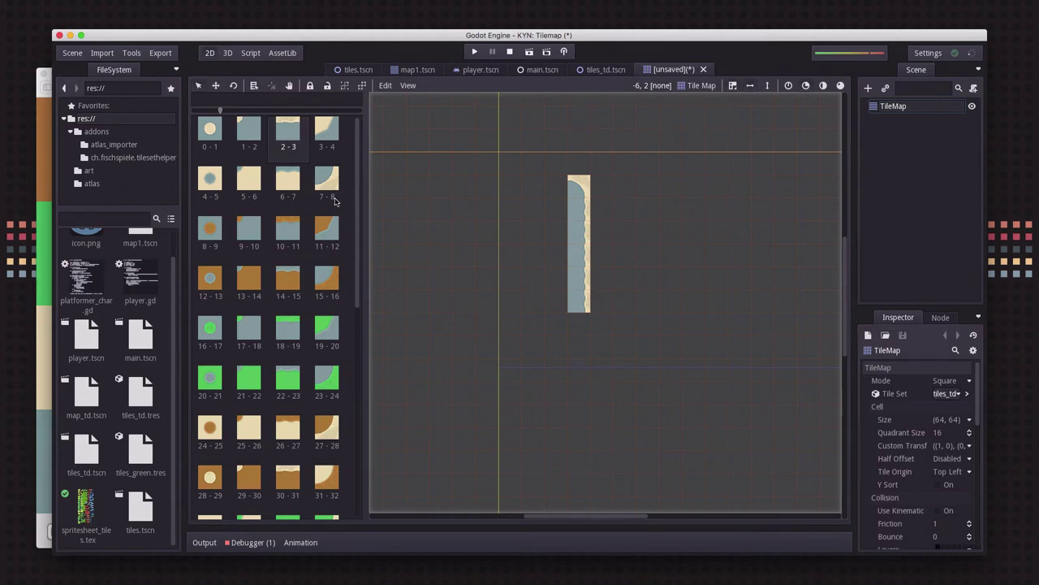
- Erase the lower tiles of the column and place curved tile 7-8 beneath the remaining one
scroll(568, 219, "right", 2)
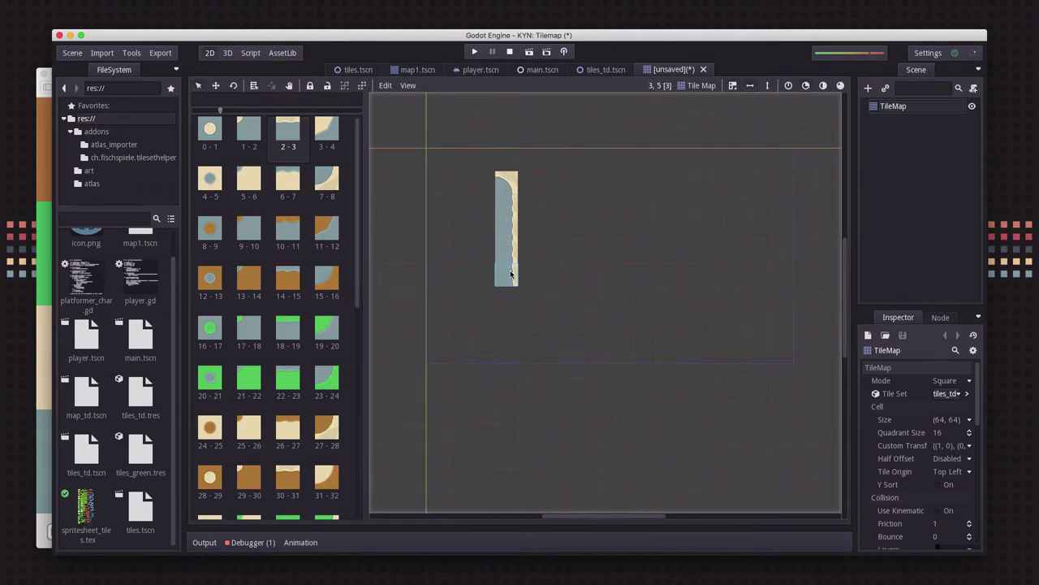
mouse_move(510, 268)
right_mouse_down()
mouse_move(512, 210)
mouse_move(513, 244)
right_mouse_up()
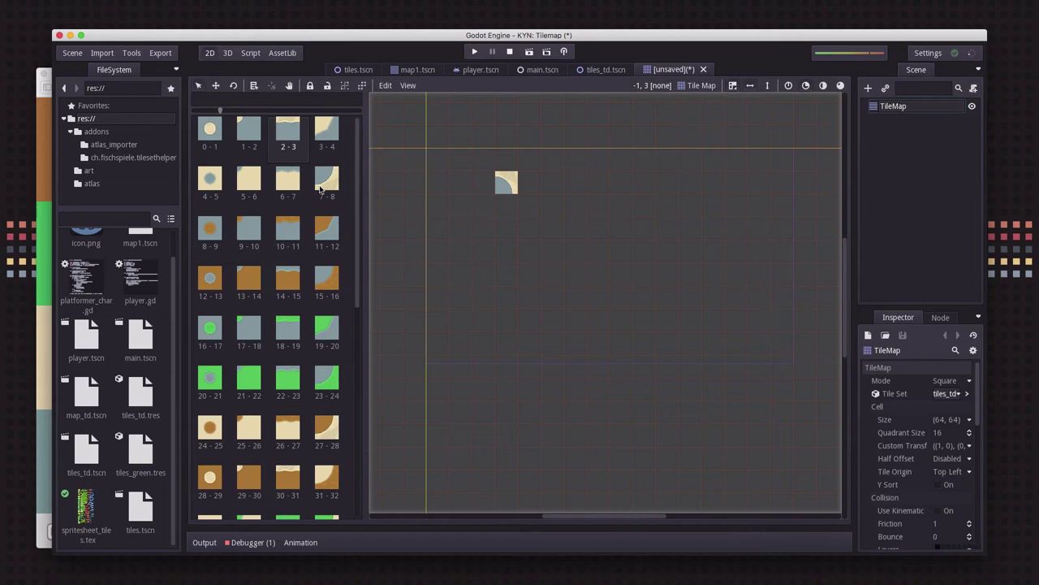
left_click(321, 186)
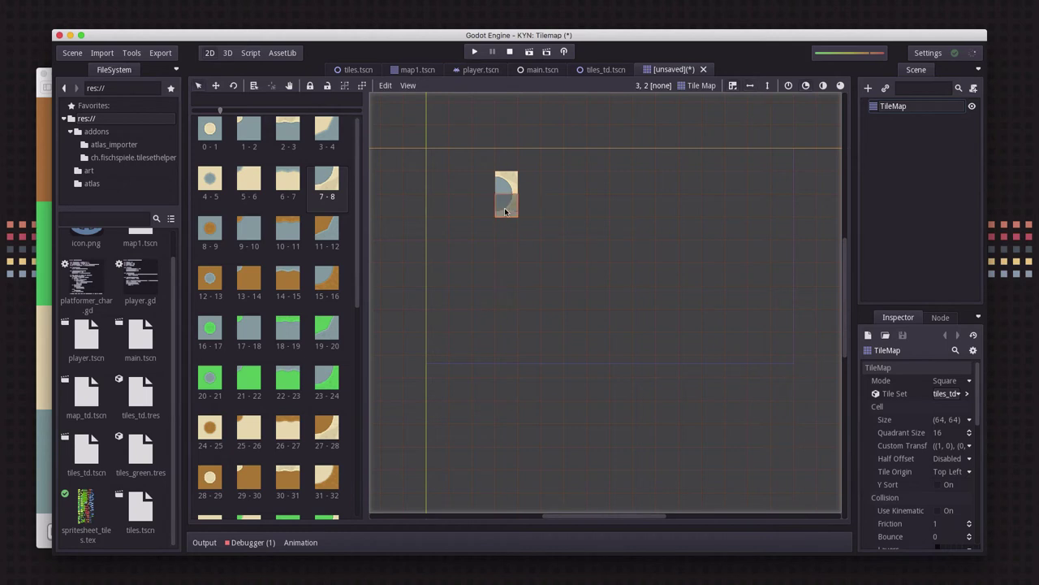
left_click(498, 211)
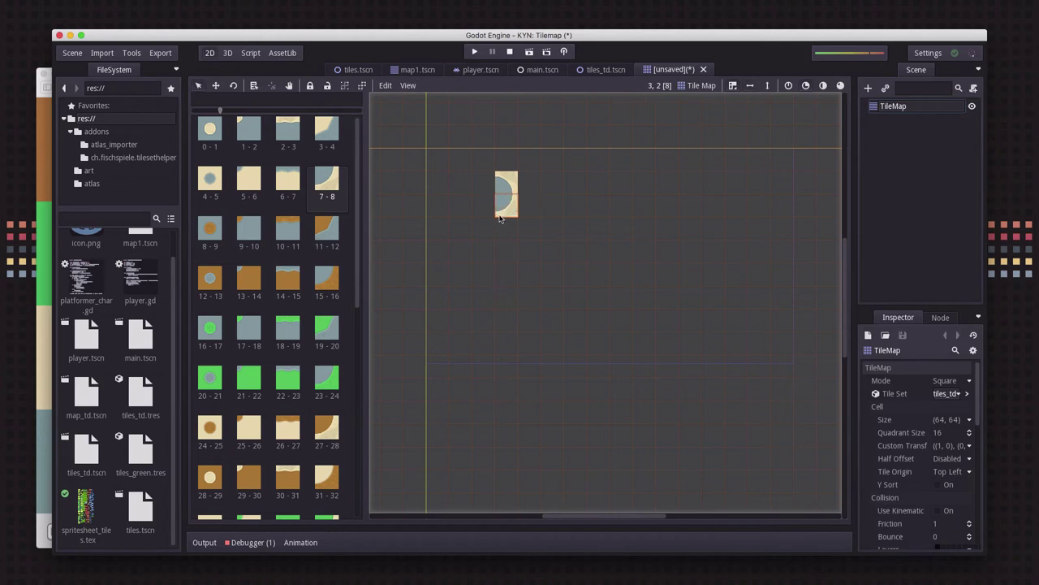
- Select the two stacked tiles and duplicate them further to the right
left_click(699, 86)
left_click(703, 144)
left_click(499, 182)
left_click_drag(499, 182, 502, 212)
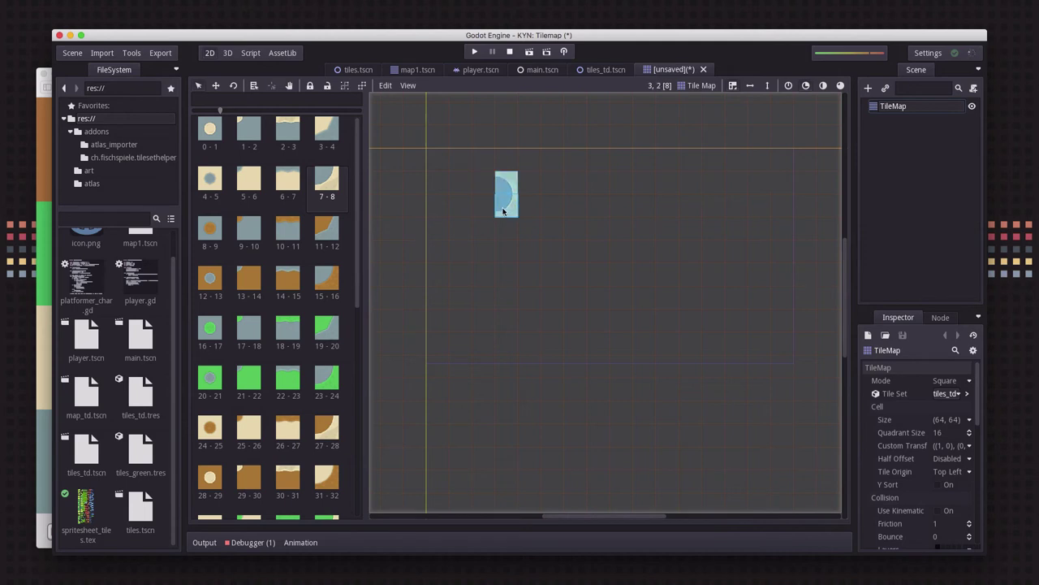
left_click(701, 85)
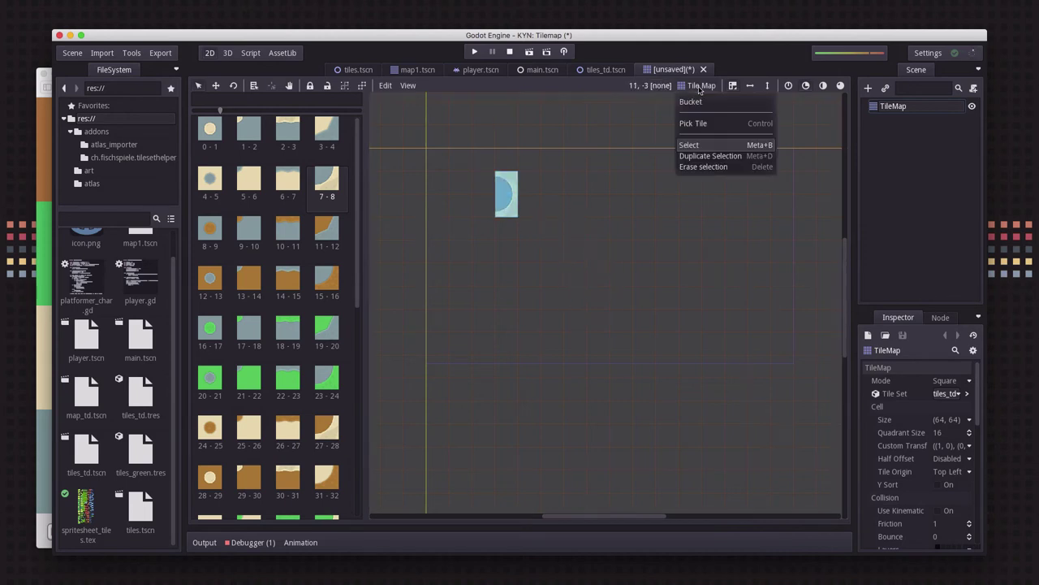
left_click(733, 156)
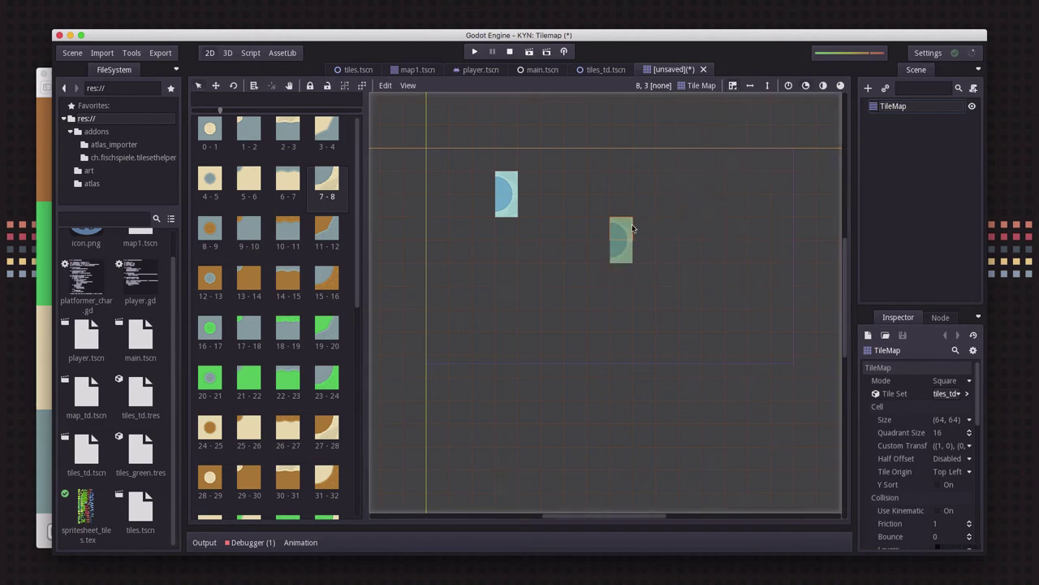
left_click(616, 233)
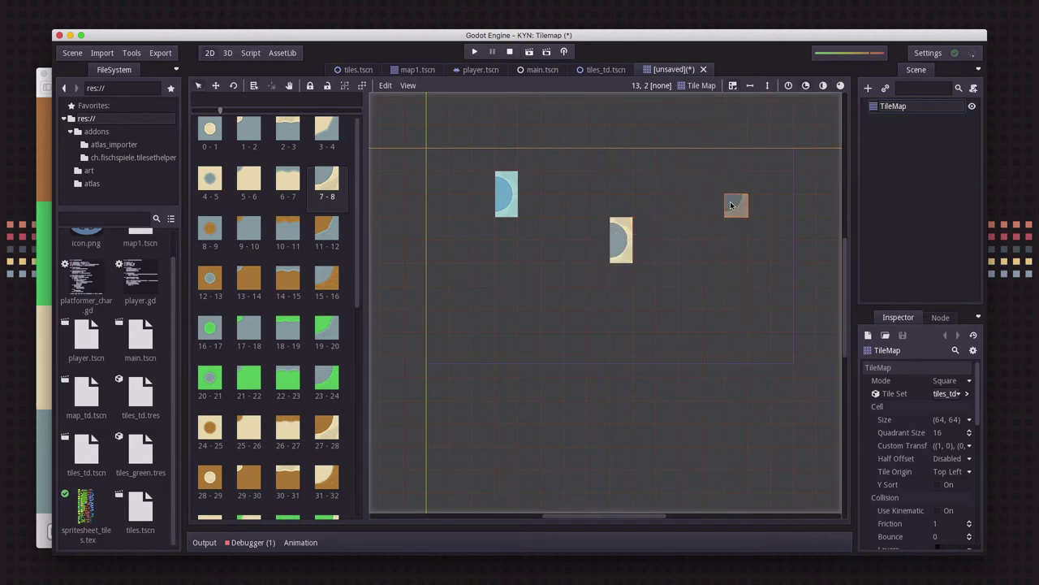
left_click(700, 85)
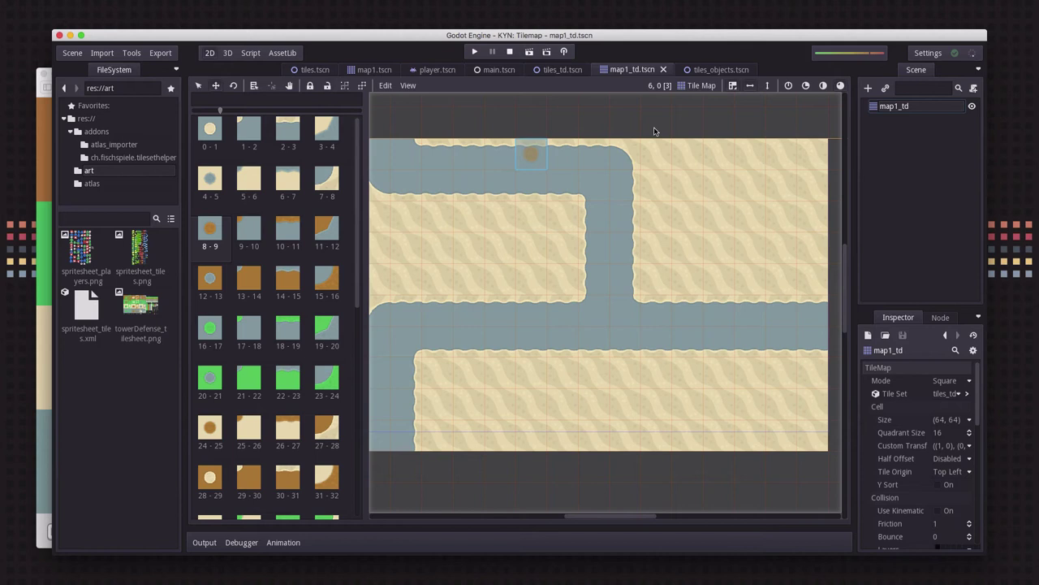
- Add a TileMap child under map1_td and rename it 'objects'
left_click(703, 70)
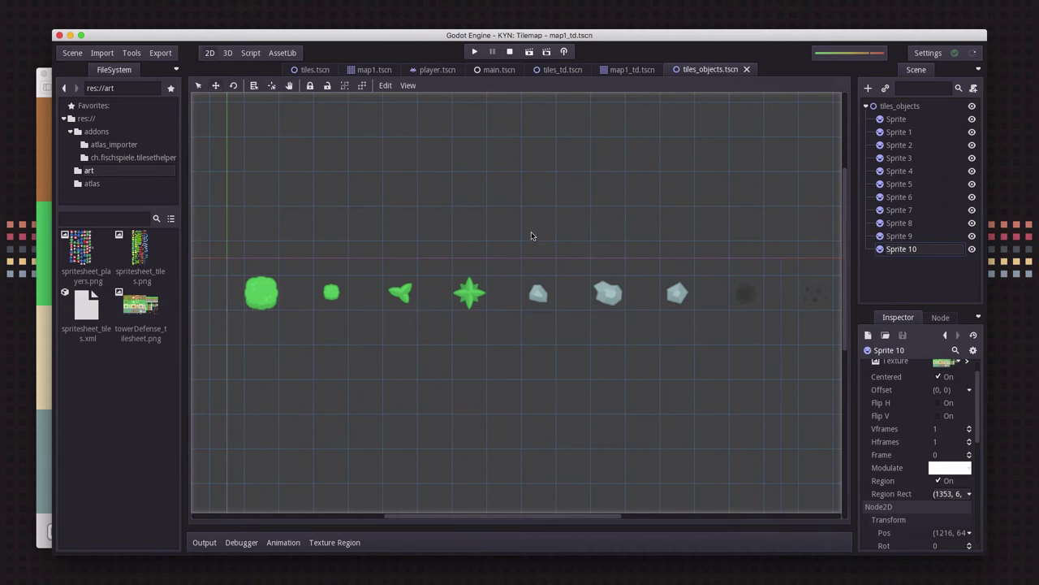
left_click(632, 70)
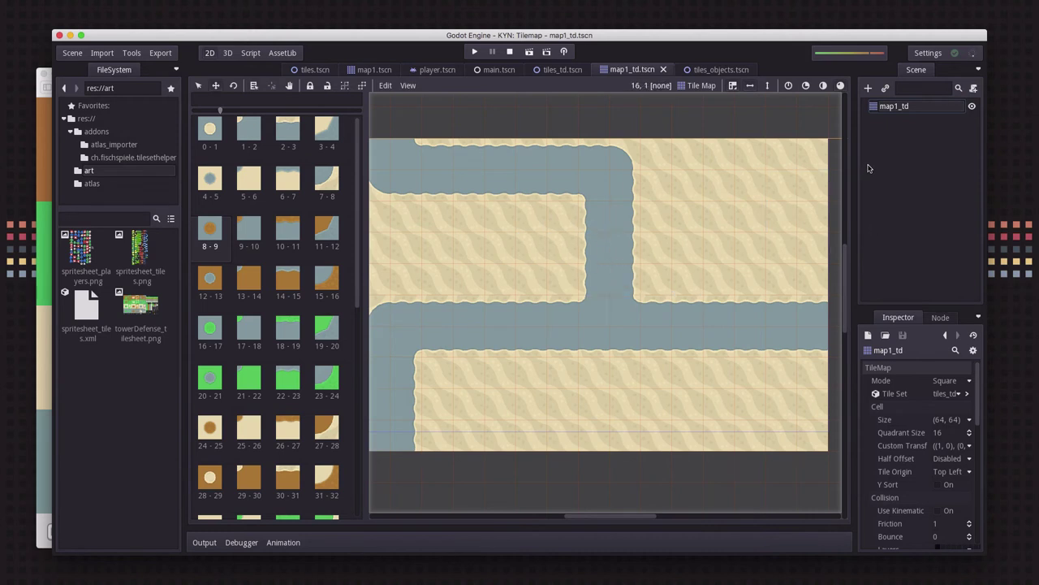
left_click(898, 108)
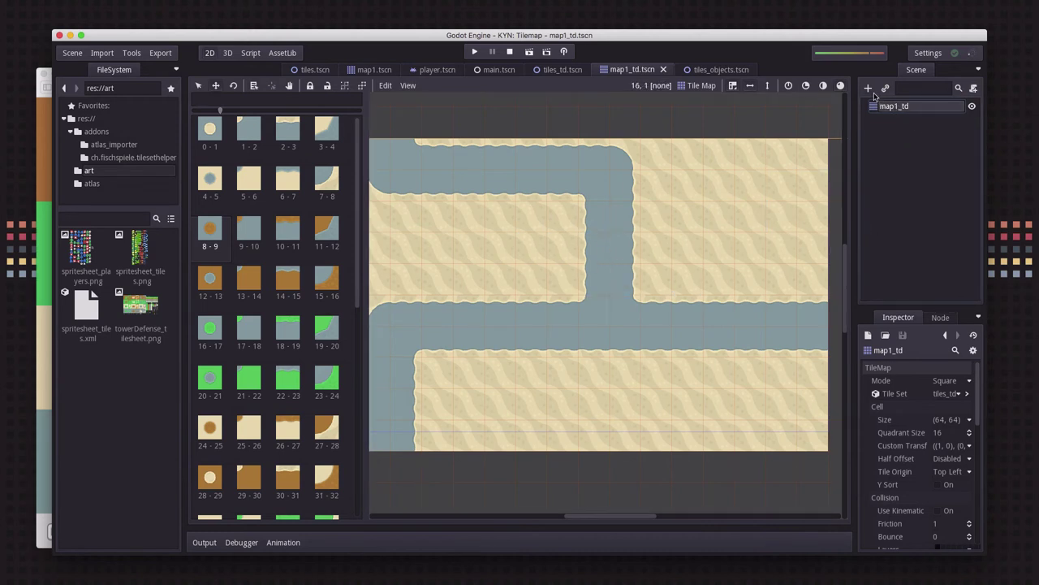
left_click(868, 89)
double_click(310, 197)
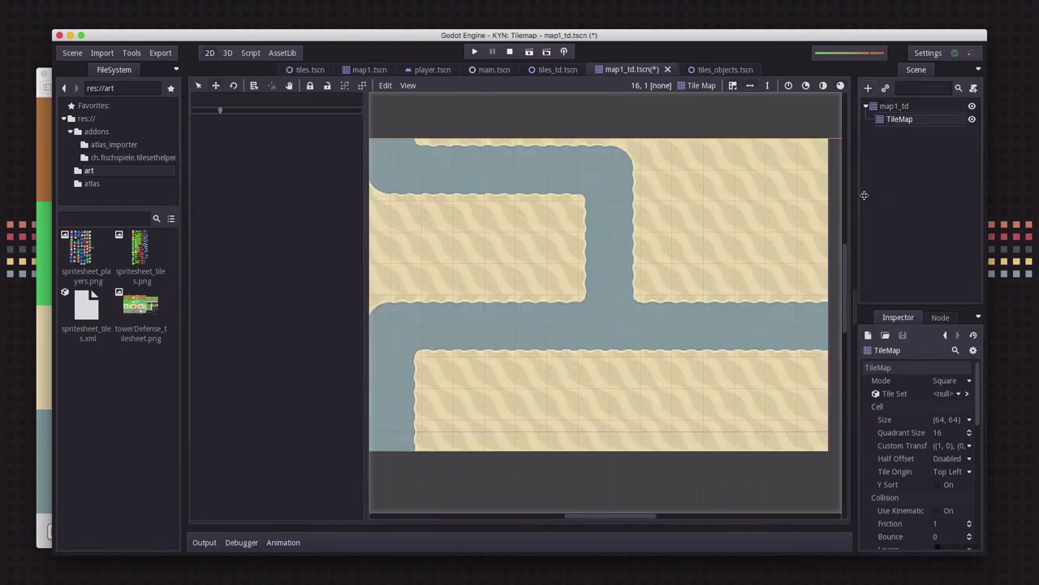
left_click(900, 119)
left_click(900, 120)
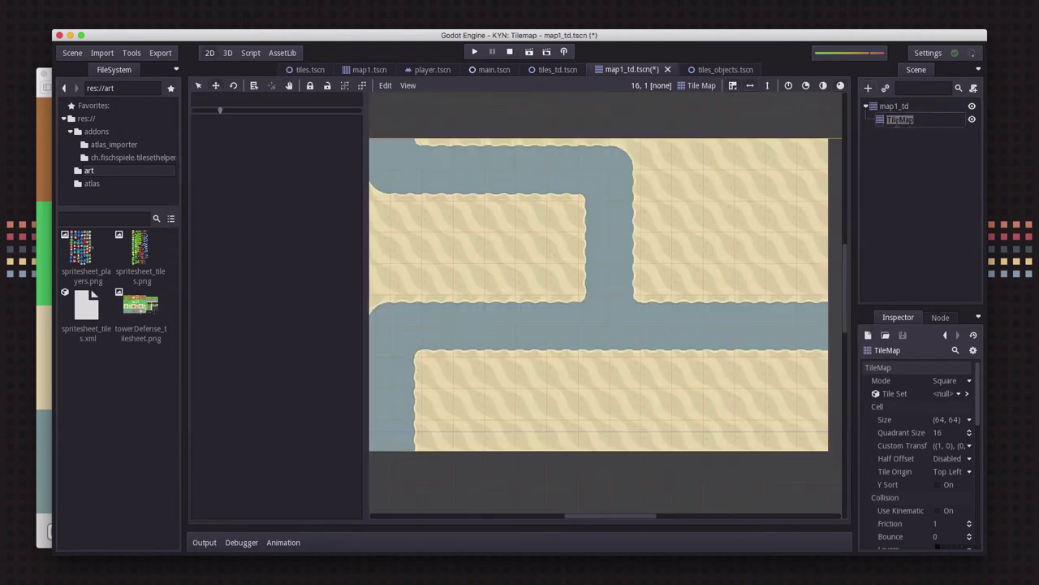
type("objects")
key("Return")
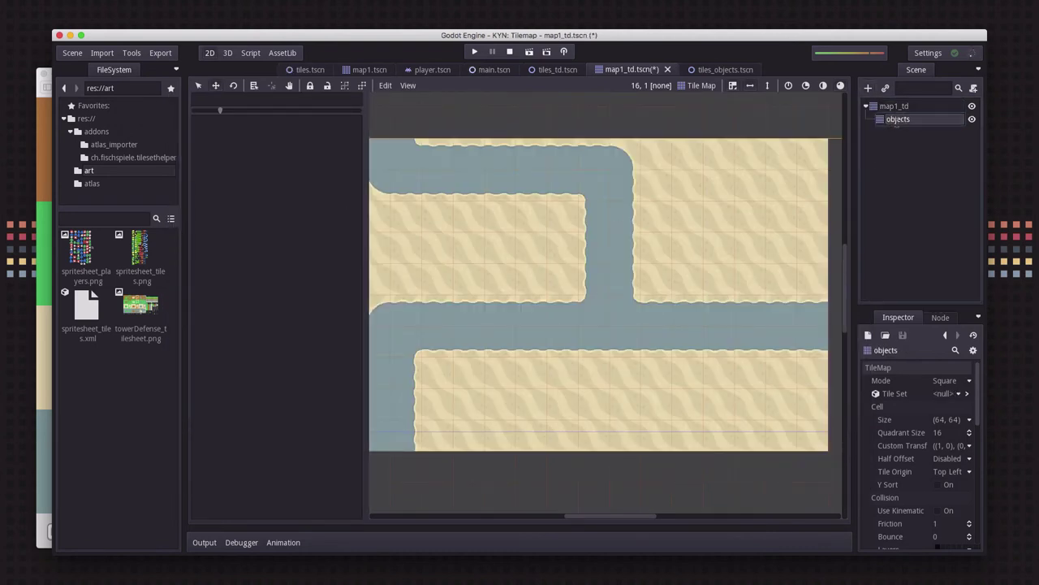
- Load td_objects.tres as the objects tilemap's tile set
left_click(953, 395)
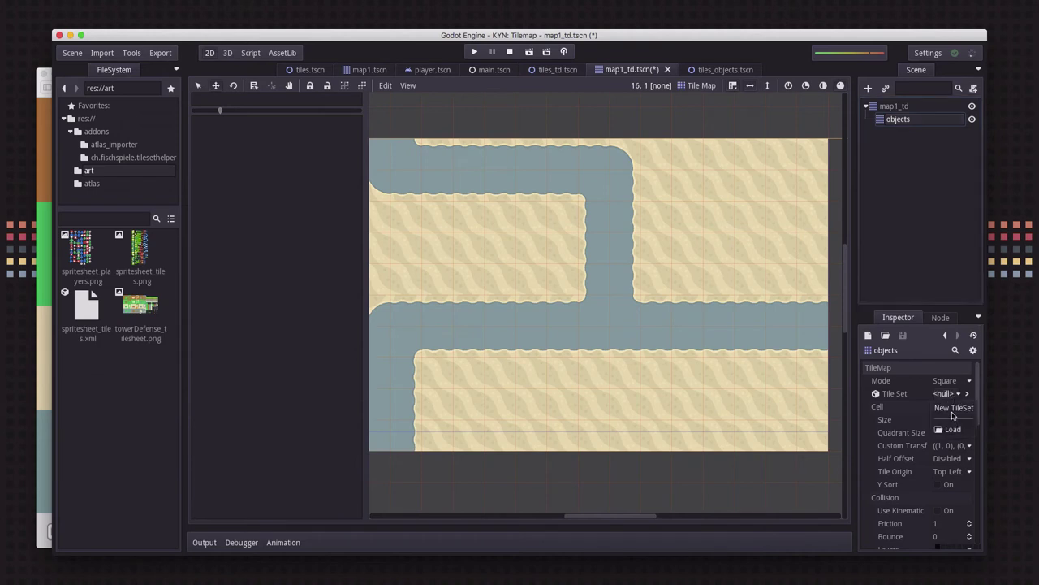
left_click(952, 410)
left_click(958, 395)
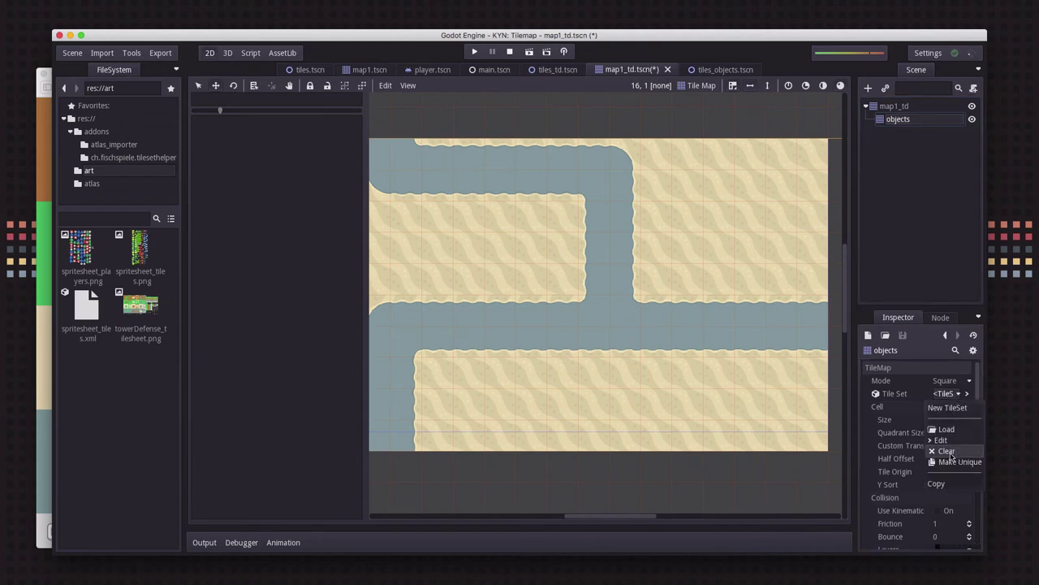
left_click(947, 429)
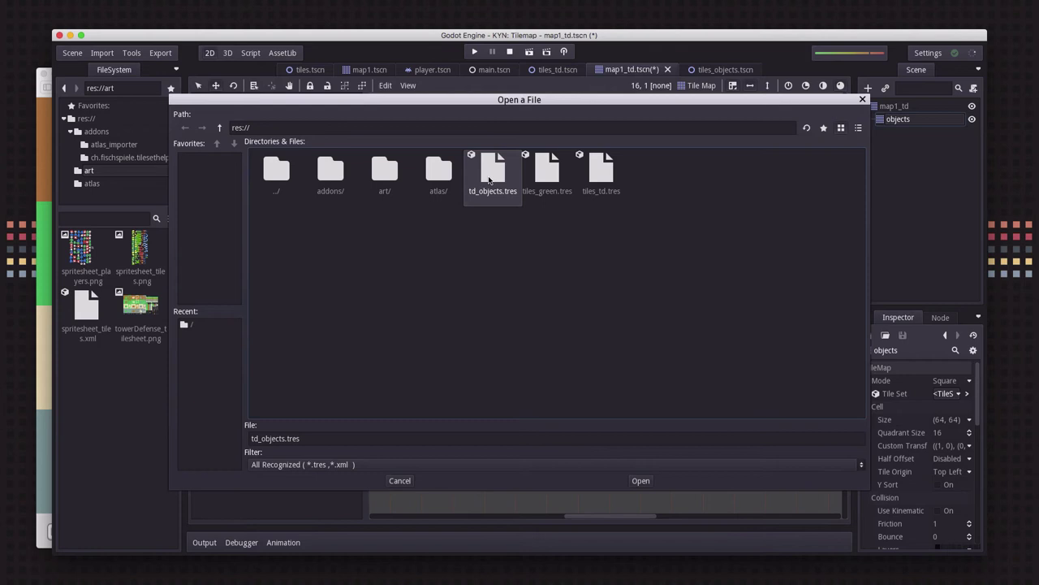
double_click(492, 180)
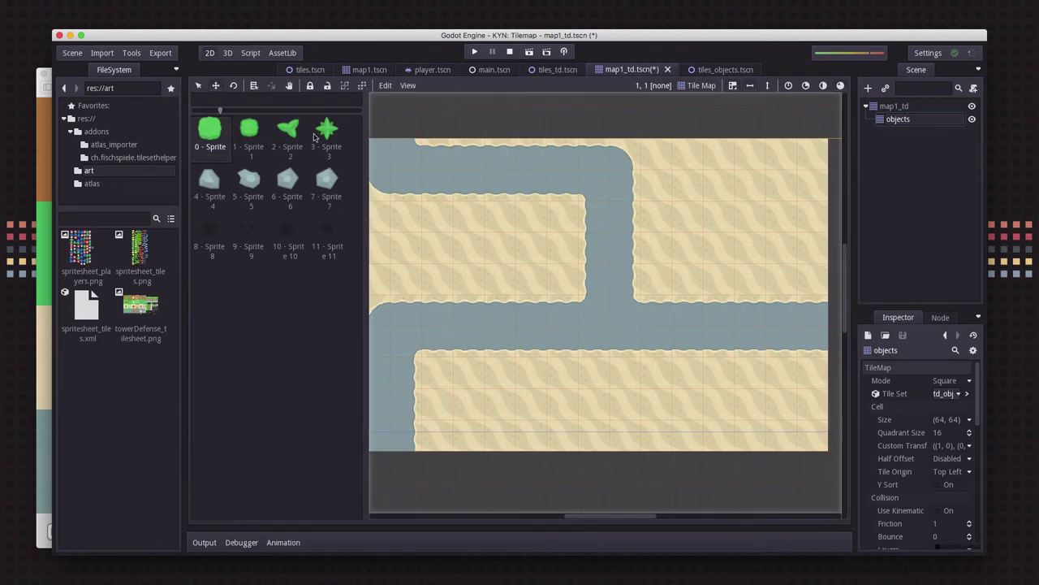
- Paint four Sprite 3 plants and Sprite 4 and Sprite 6 rocks onto the sand areas
left_click(327, 131)
left_click(532, 218)
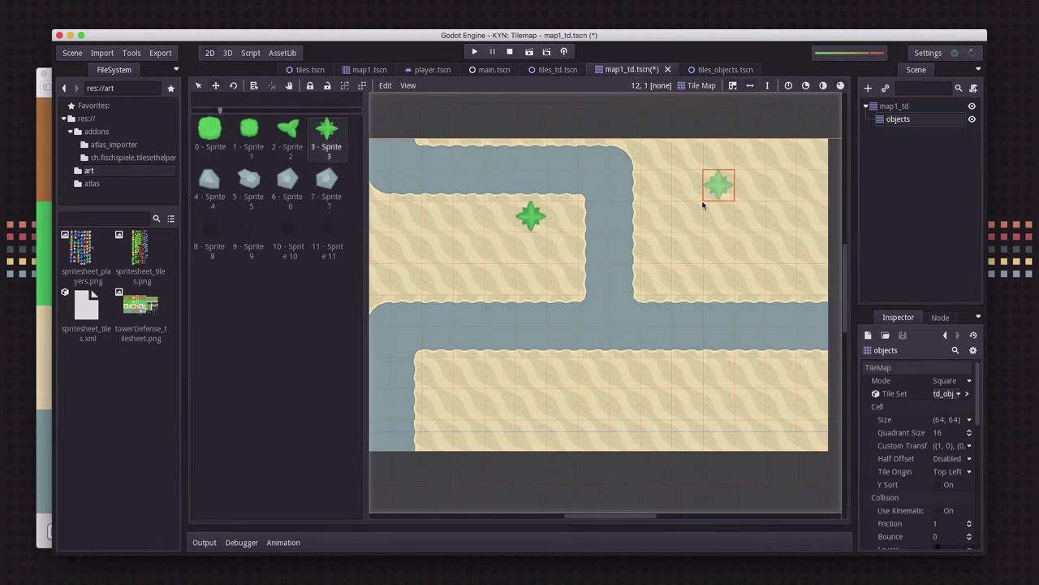
left_click(724, 279)
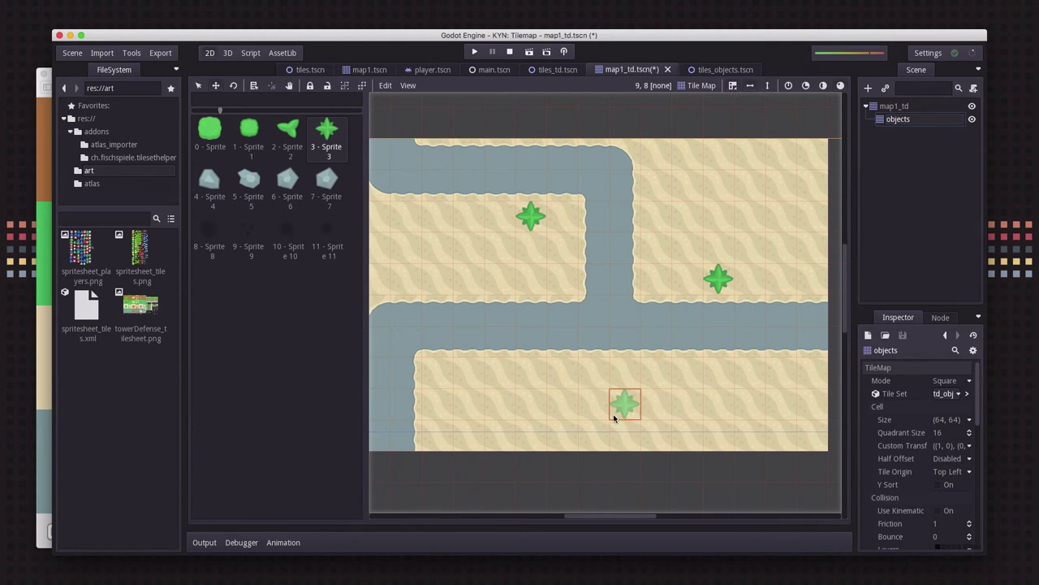
left_click(614, 410)
left_click(467, 373)
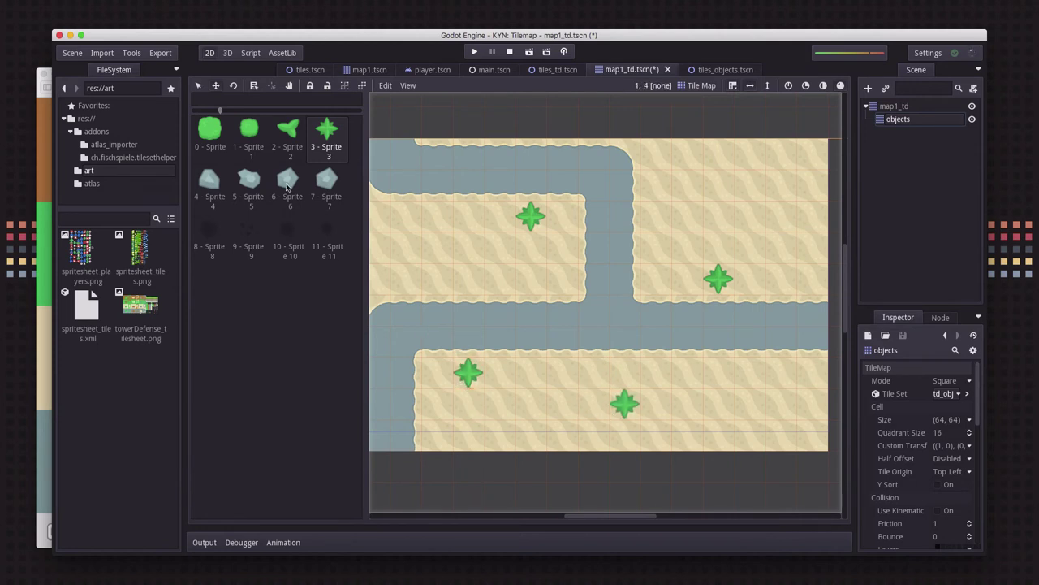
left_click(210, 181)
left_click(439, 246)
left_click(720, 193)
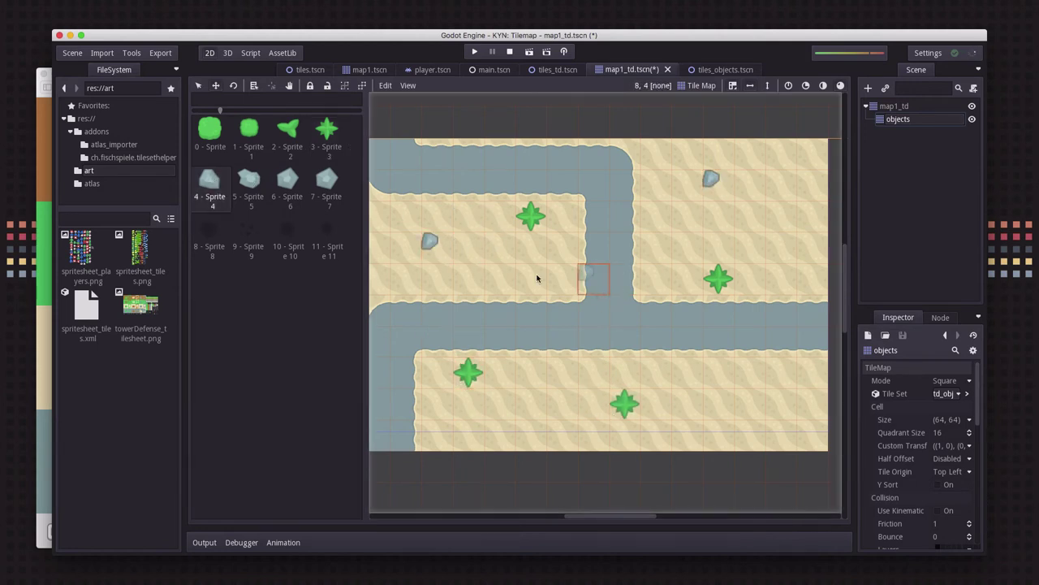
left_click(288, 184)
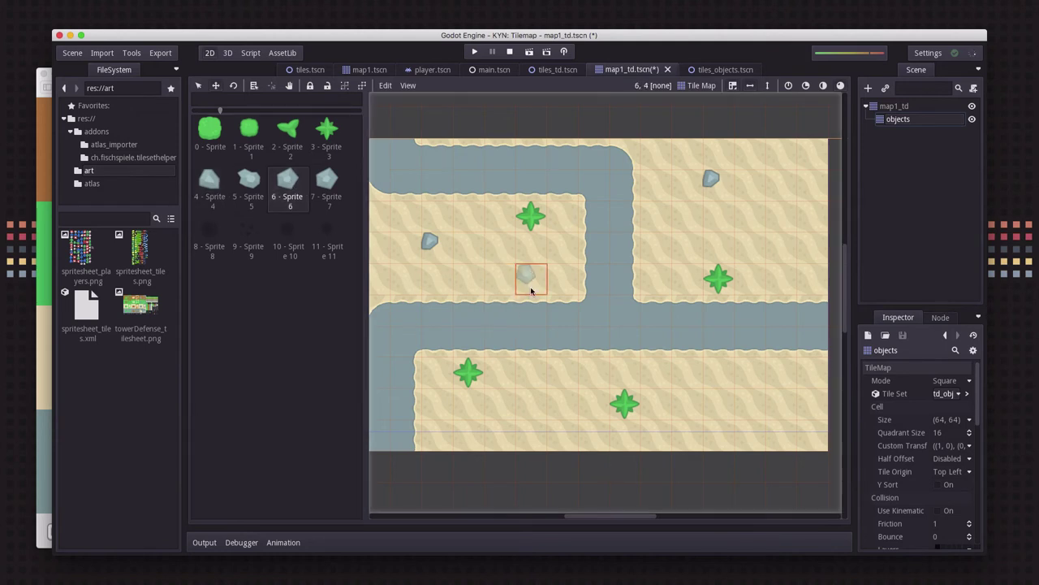
left_click(778, 405)
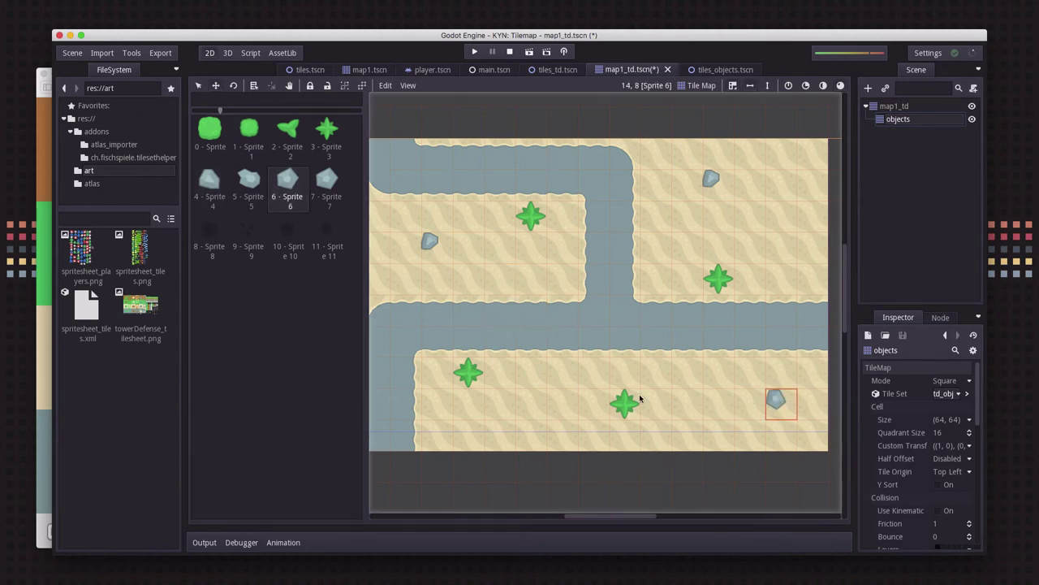
- Place dark Sprite 10, 11, 8 and 9 tiles in the river cells
left_click(302, 238)
left_click(494, 306)
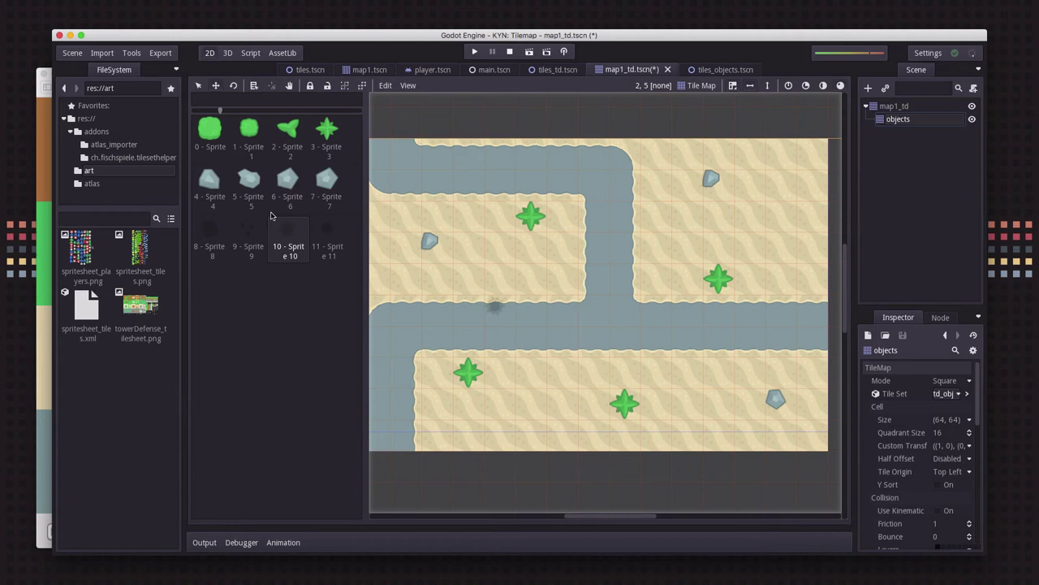
left_click(335, 229)
left_click(624, 215)
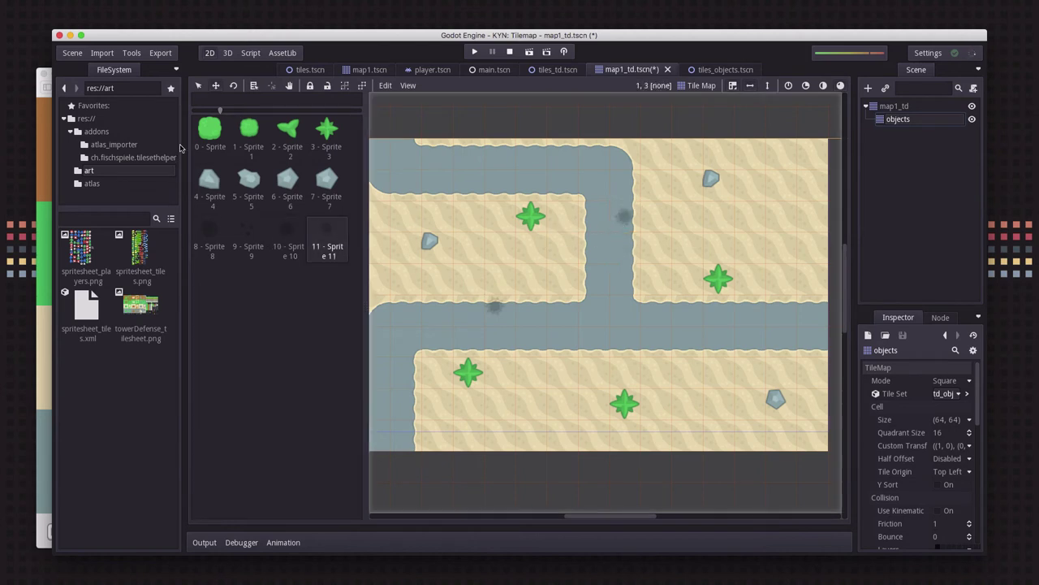
left_click(211, 235)
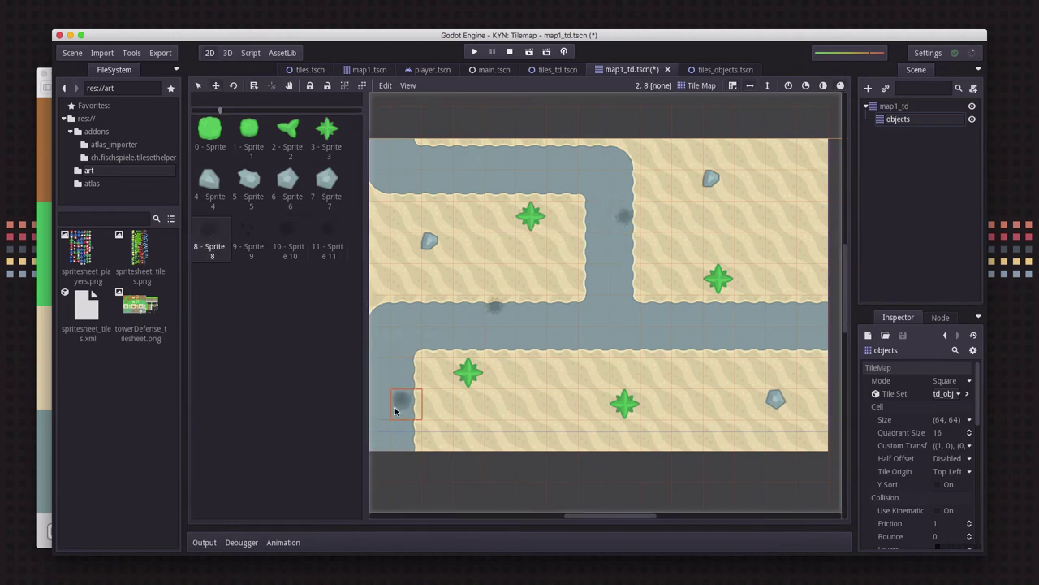
left_click(396, 408)
left_click(250, 234)
left_click(719, 342)
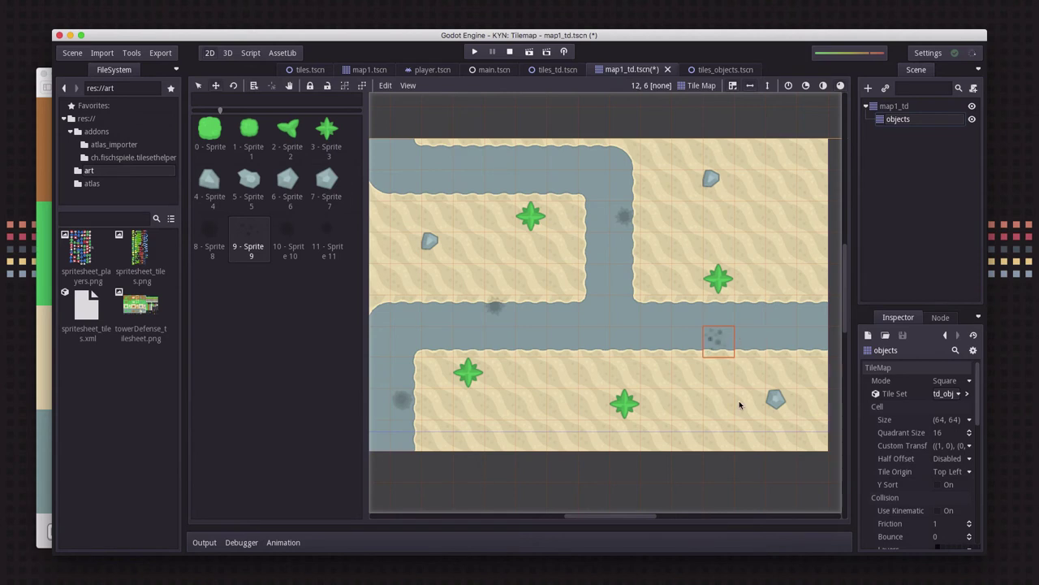
left_click(435, 154)
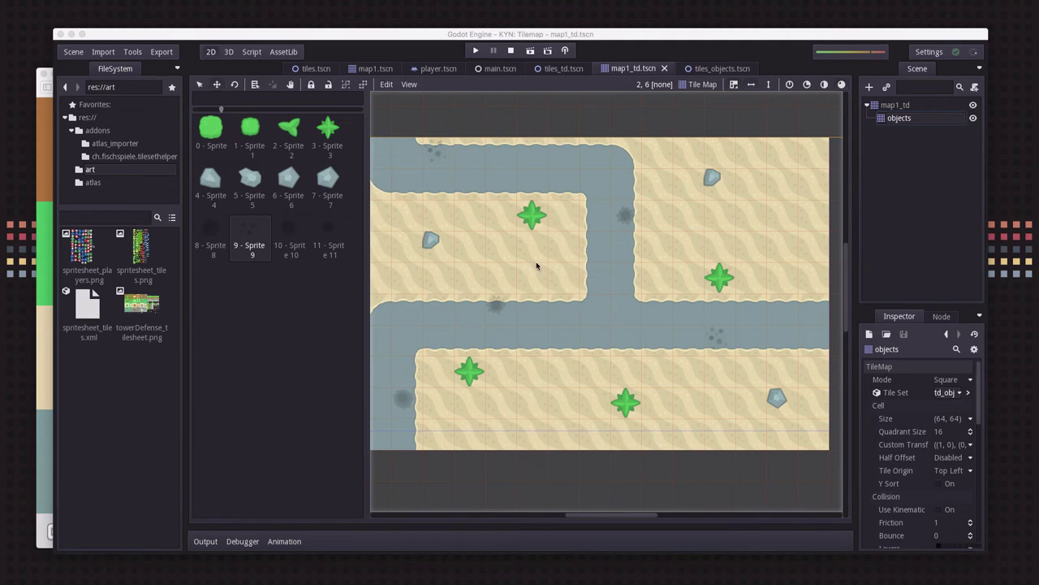
- Switch to the tiles_td tileset scene and select tile node 1 to inspect its sprite
left_click(704, 68)
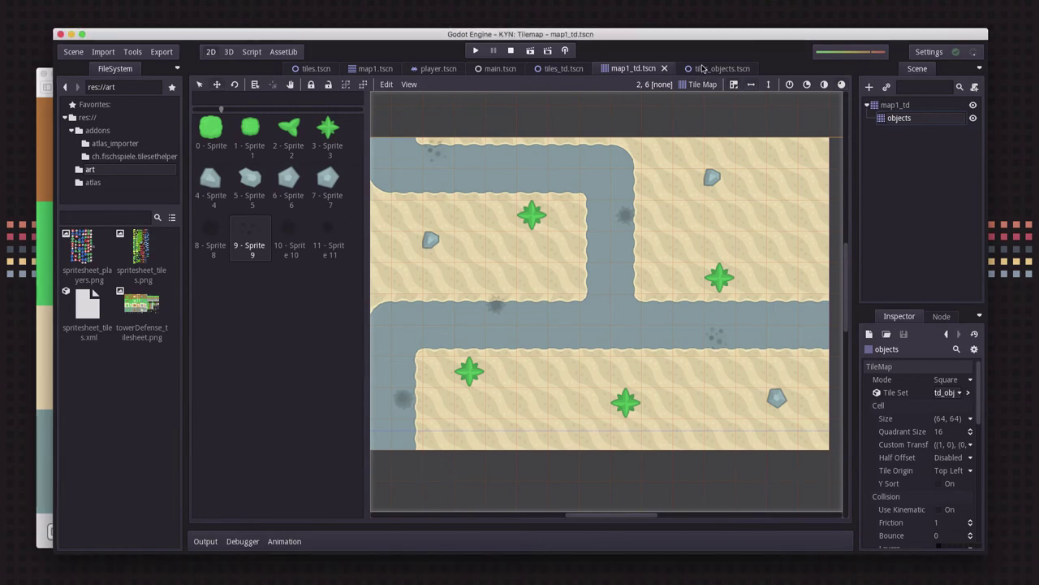
left_click(703, 68)
left_click(569, 71)
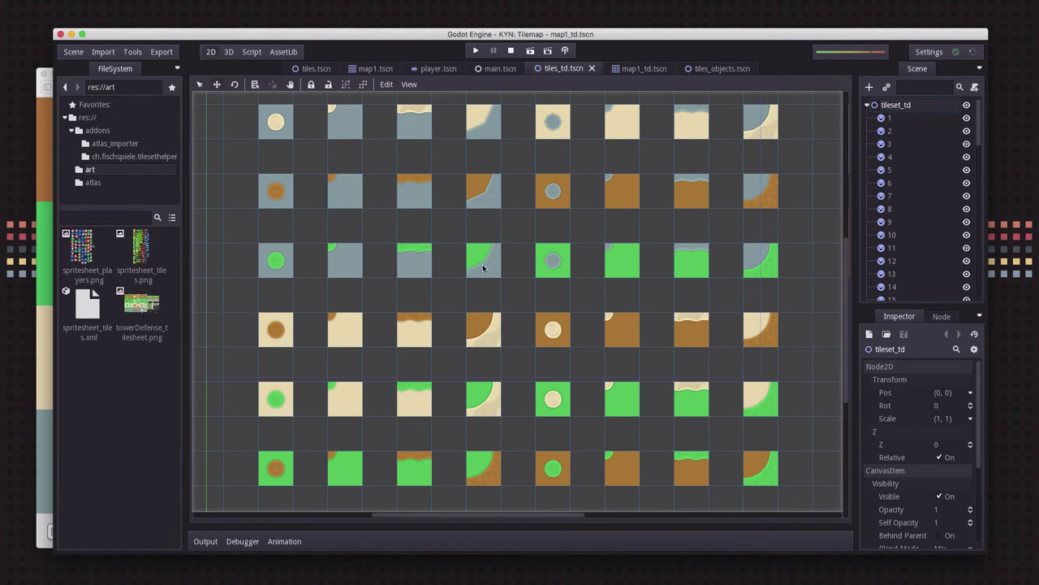
left_click(893, 120)
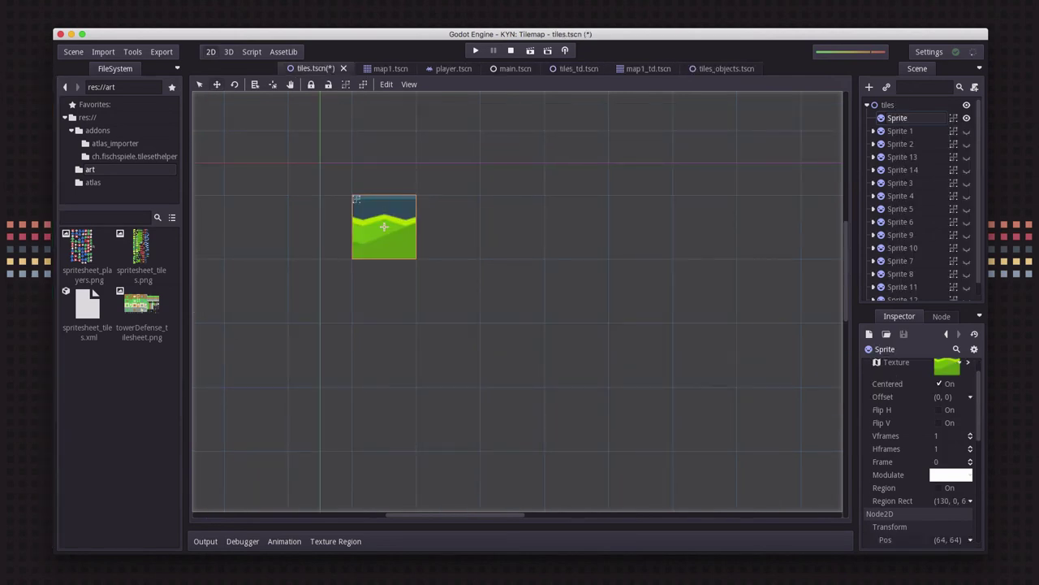
key("space")
left_click_drag(515, 69, 336, 29)
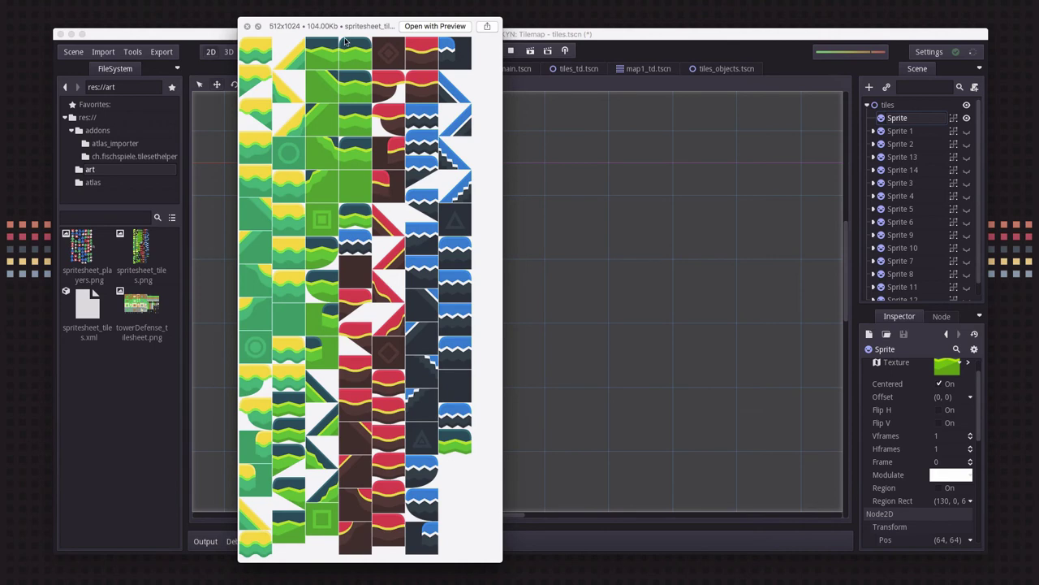
key("space")
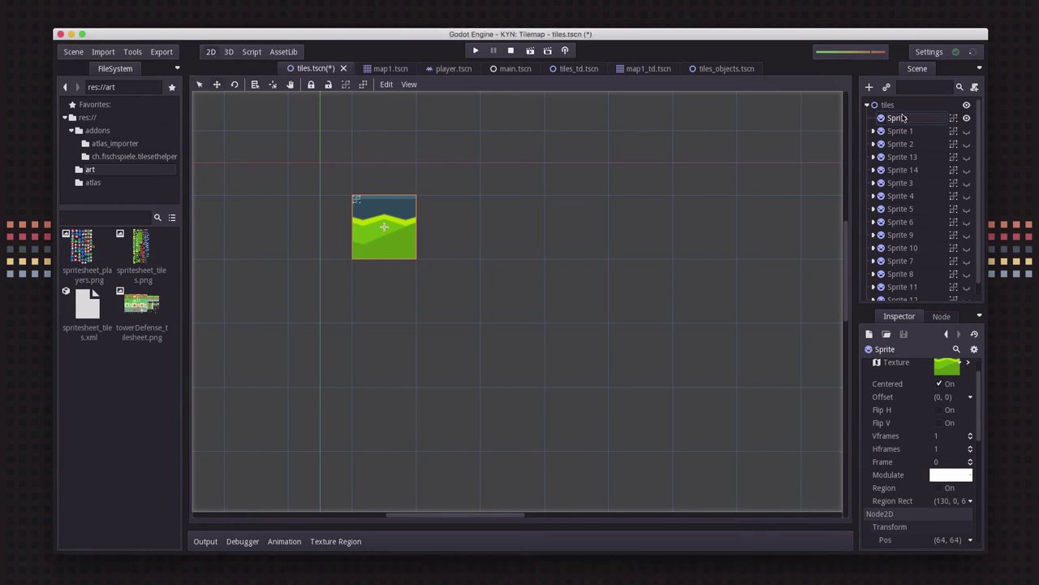
- Add a StaticBody2D (searched as 'stat2') under the Sprite, with a CollisionPolygon2D inside it
left_click(869, 87)
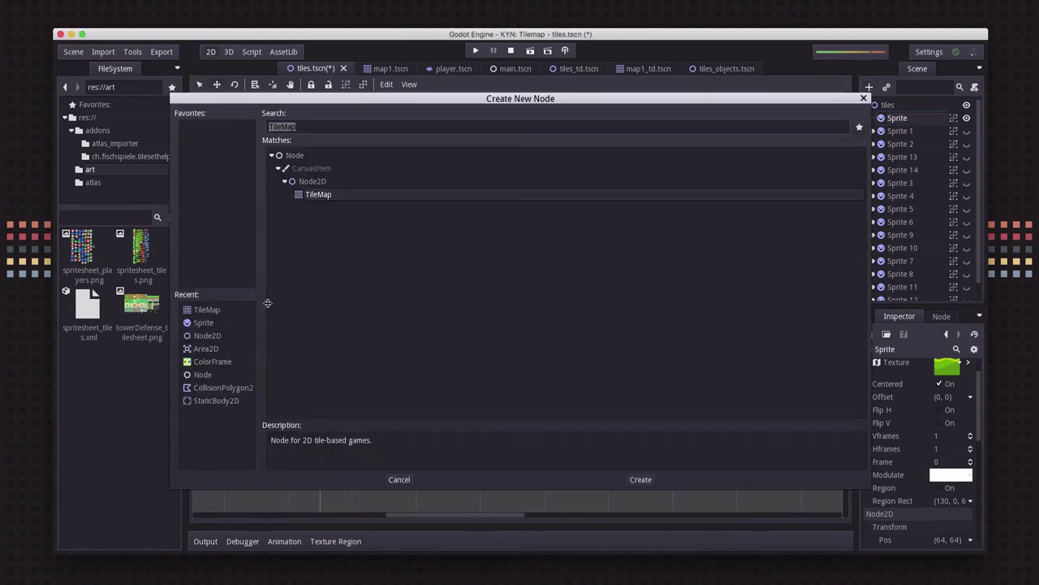
type("stat2")
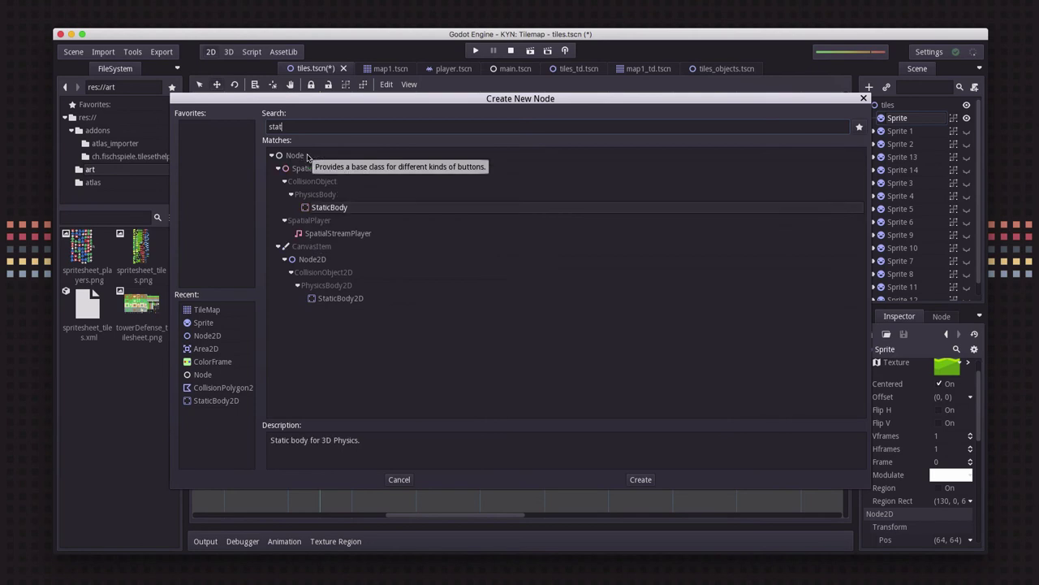
double_click(342, 220)
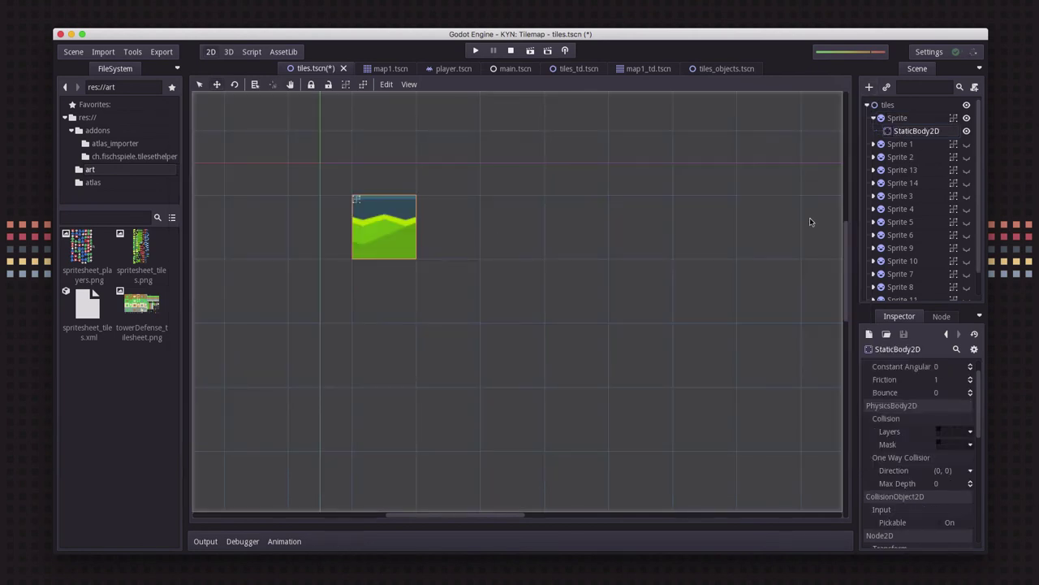
left_click(870, 88)
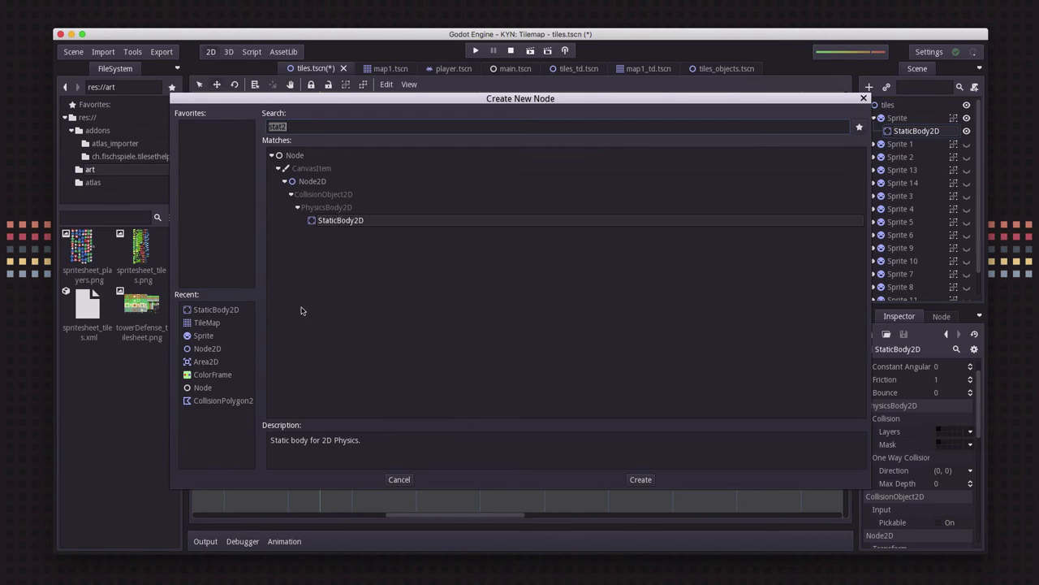
double_click(232, 400)
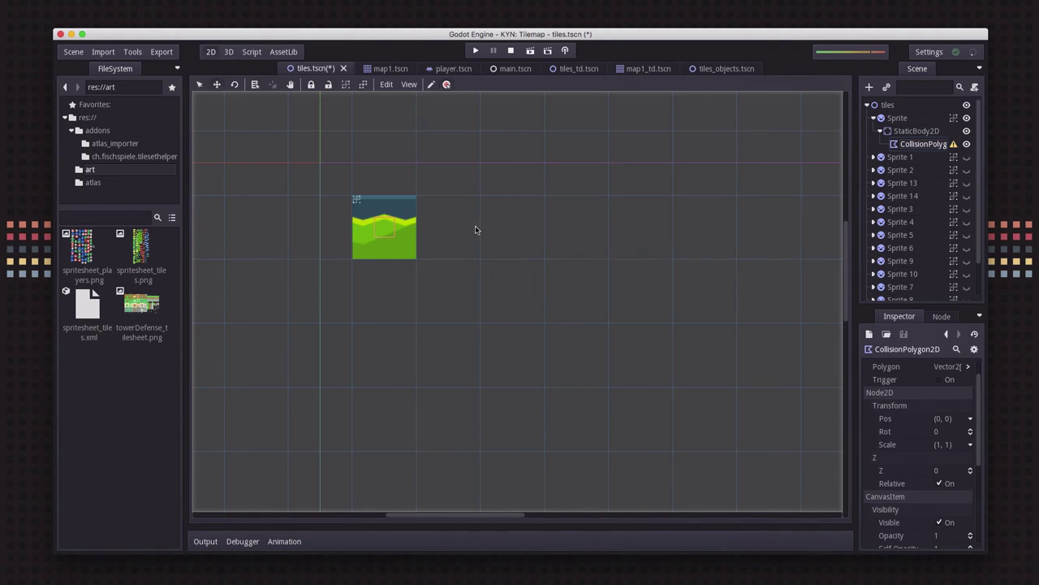
- Zoom in and draw a four-corner collision polygon around the grass tile, closing it at the first point
scroll(432, 239, "up", 4)
middle_click_drag(425, 237, 557, 274)
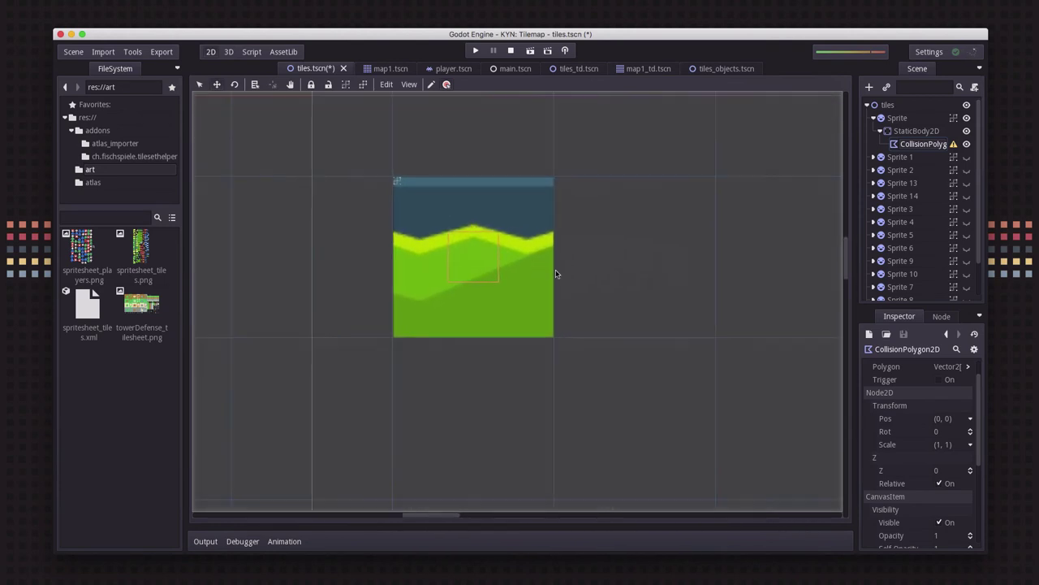
scroll(557, 273, "up", 1)
left_click(387, 84)
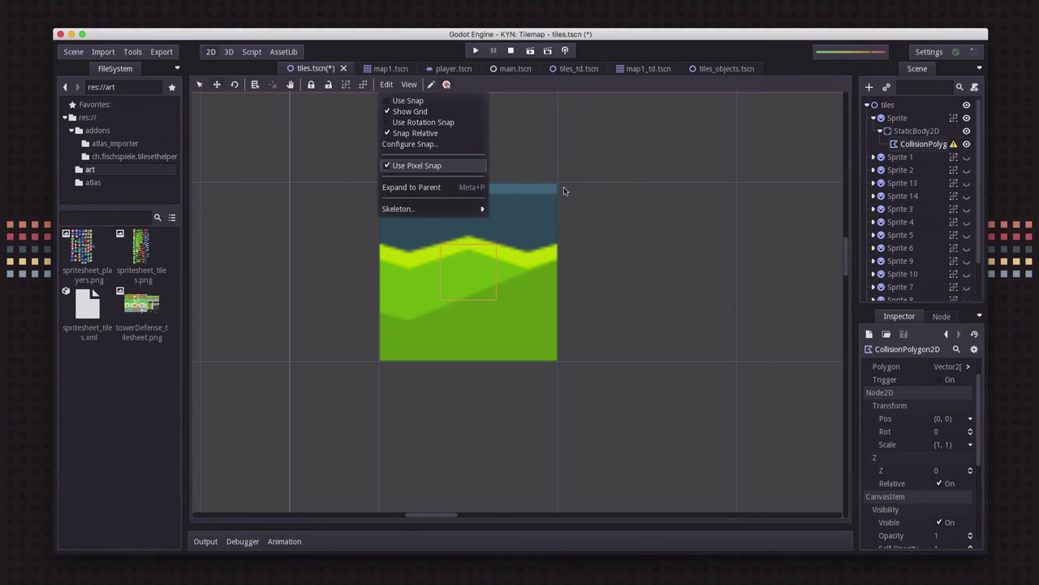
left_click(441, 86)
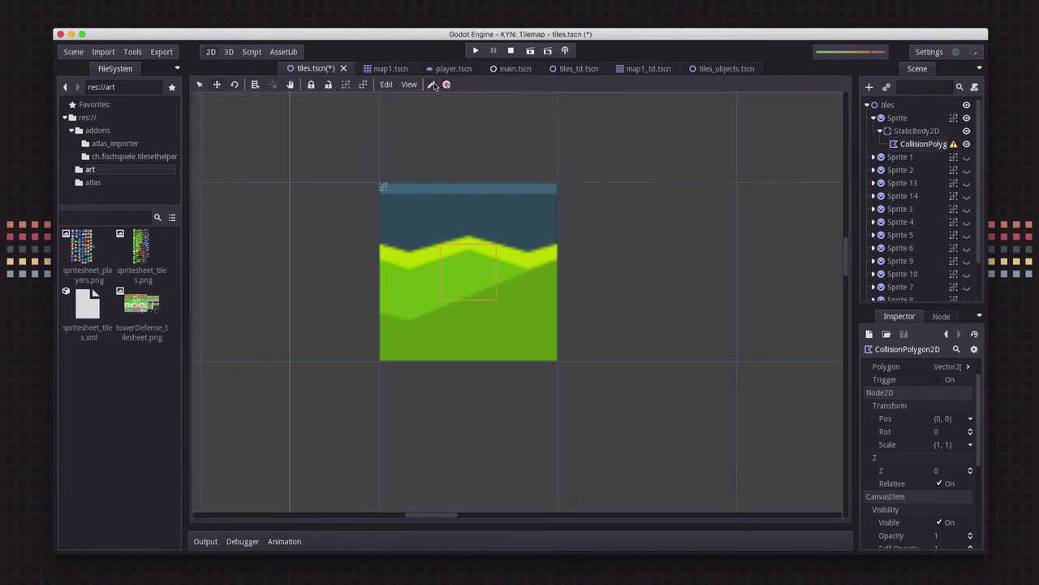
left_click(379, 184)
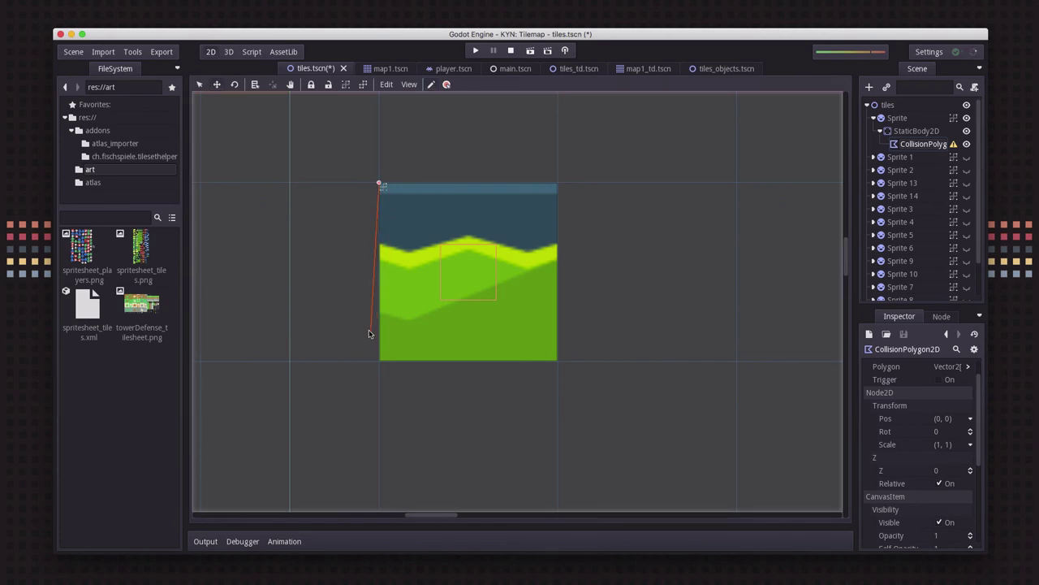
left_click(379, 361)
left_click(555, 358)
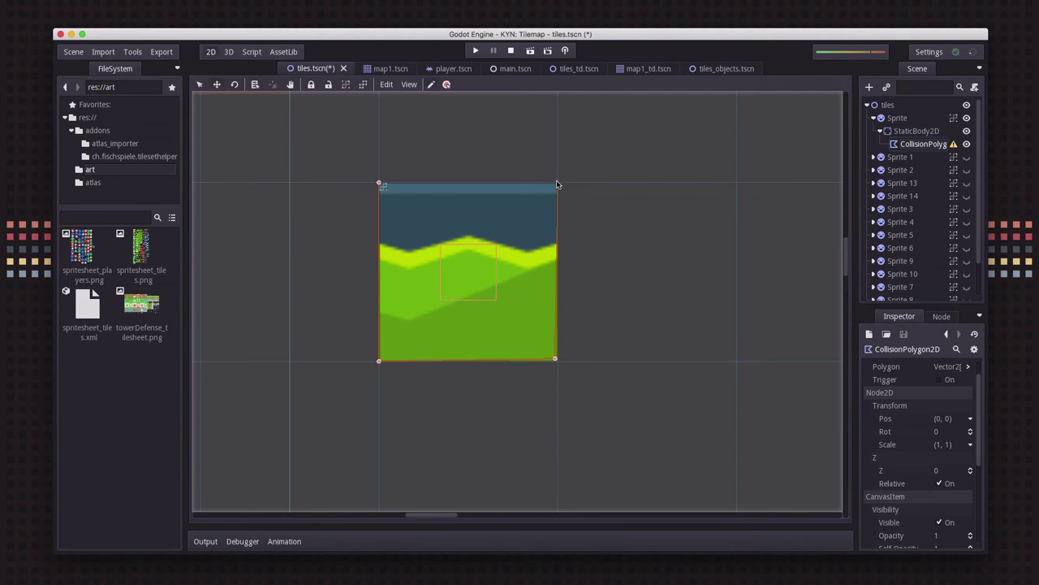
left_click(557, 182)
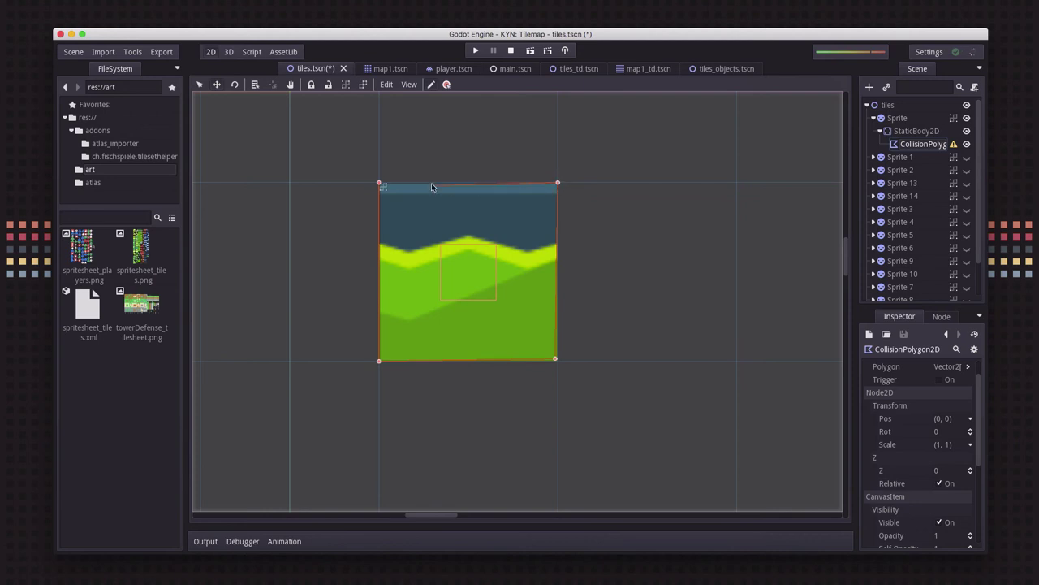
left_click(381, 185)
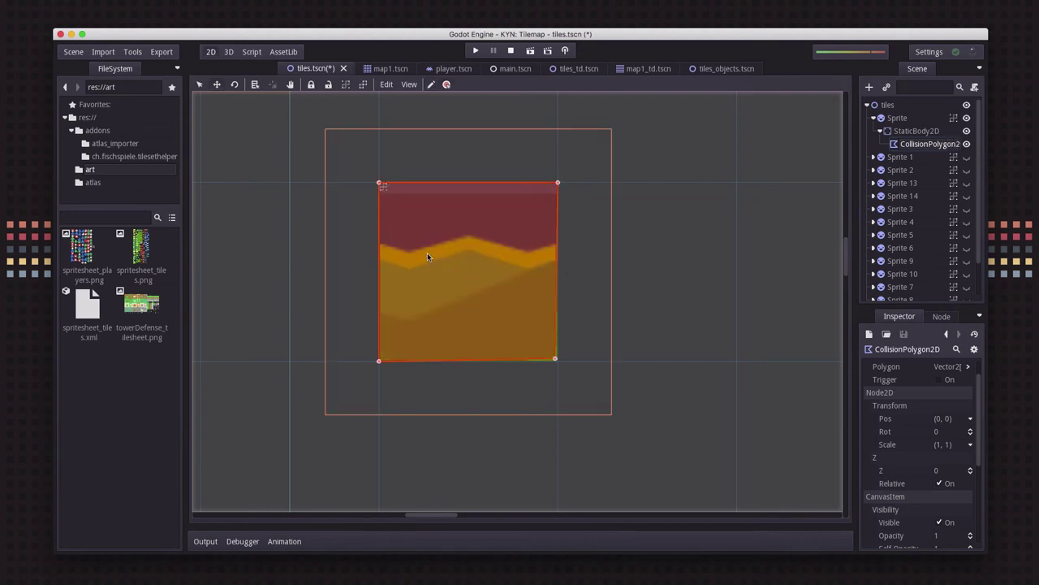
scroll(398, 326, "up", 10)
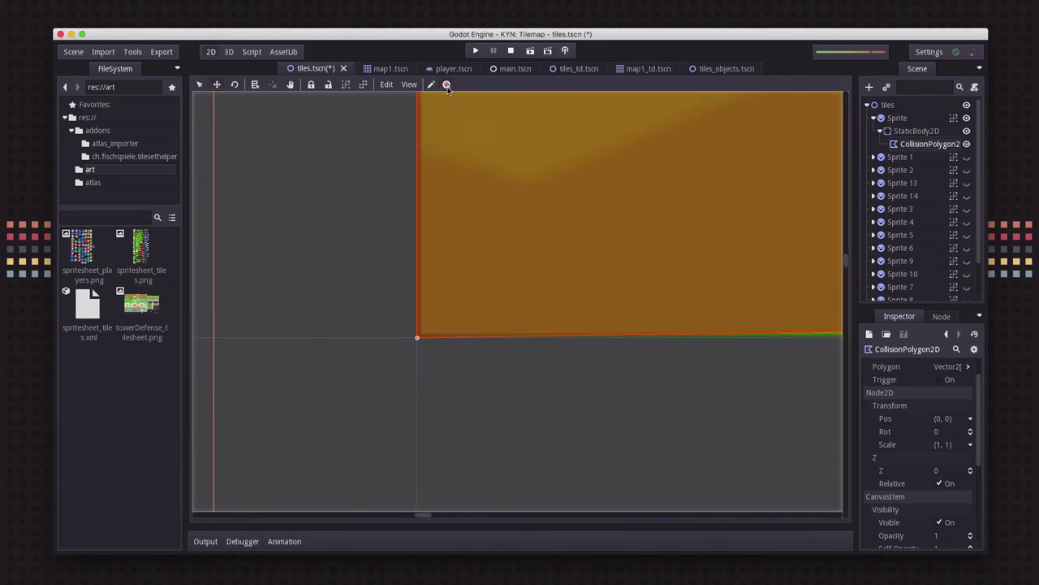
- Nudge the polygon's bottom-left and bottom-right points onto the tile corners
left_click(446, 85)
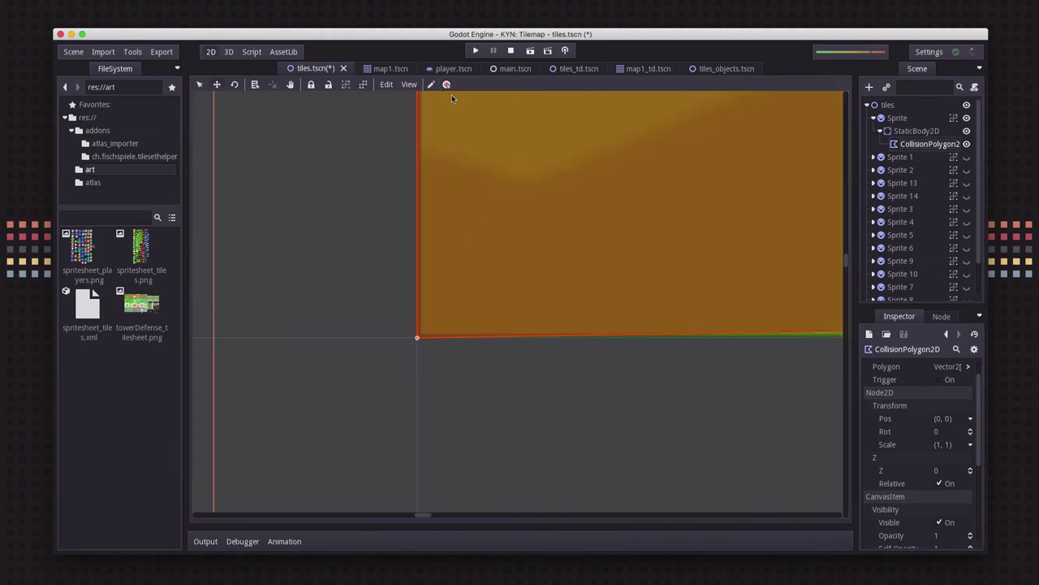
mouse_move(416, 338)
left_mouse_down()
mouse_move(453, 316)
mouse_move(420, 341)
left_mouse_up()
scroll(518, 172, "up", 10)
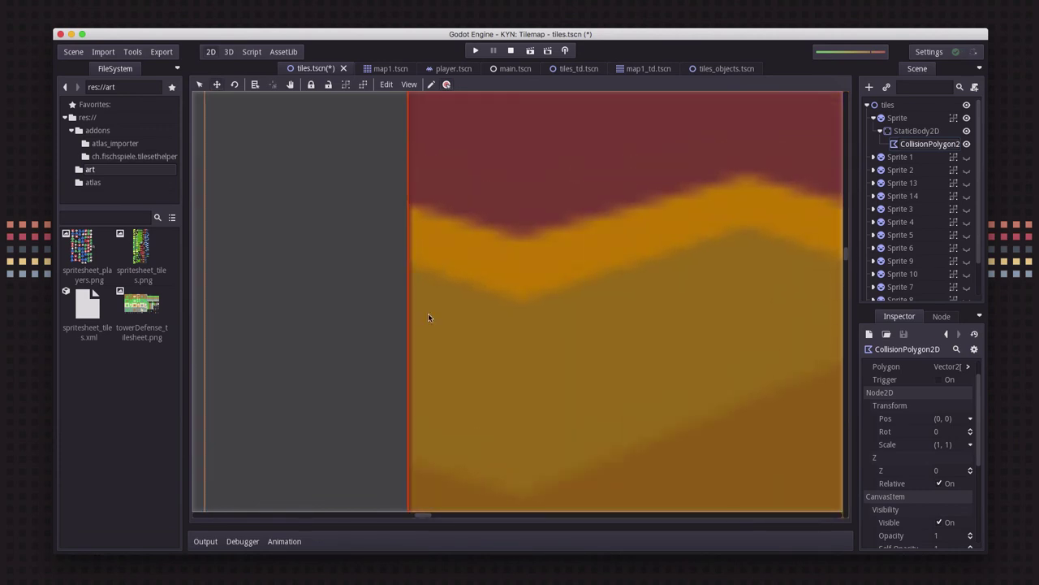
scroll(520, 269, "right", 2)
scroll(536, 264, "right", 5)
scroll(511, 297, "up", 3)
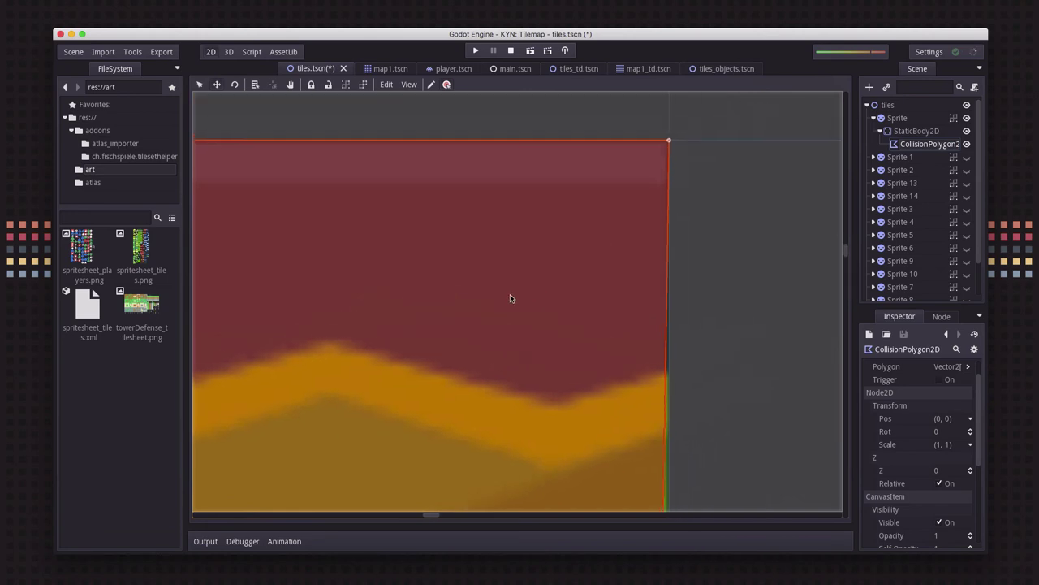
scroll(557, 376, "down", 10)
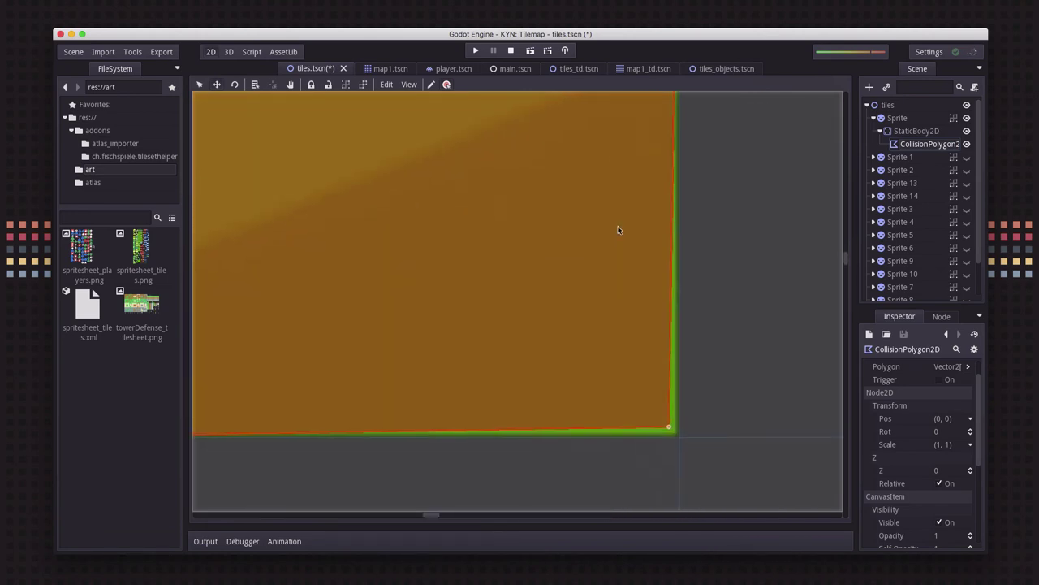
left_click_drag(668, 430, 678, 437)
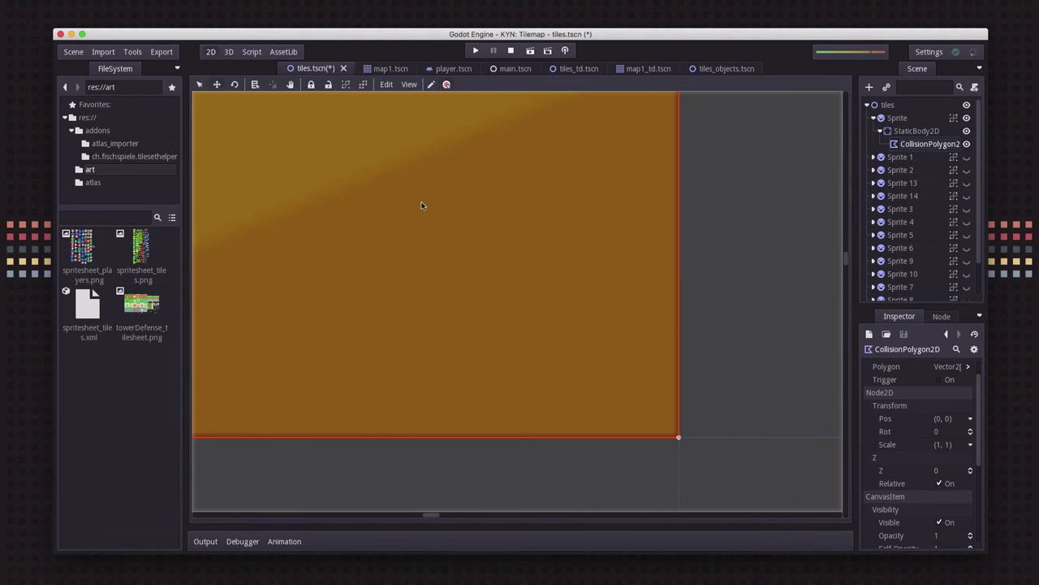
- Realign the polygon's top-right point exactly on the tile's corner
scroll(421, 205, "down", 3)
scroll(431, 227, "up", 3)
scroll(455, 260, "left", 3)
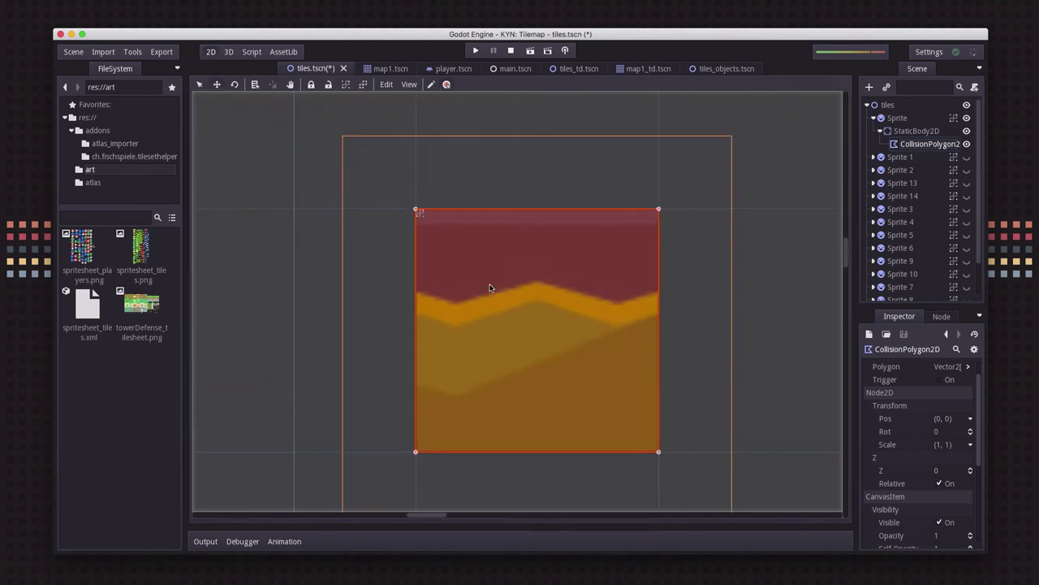
scroll(490, 287, "down", 1)
scroll(490, 287, "down", 1)
scroll(686, 243, "up", 2)
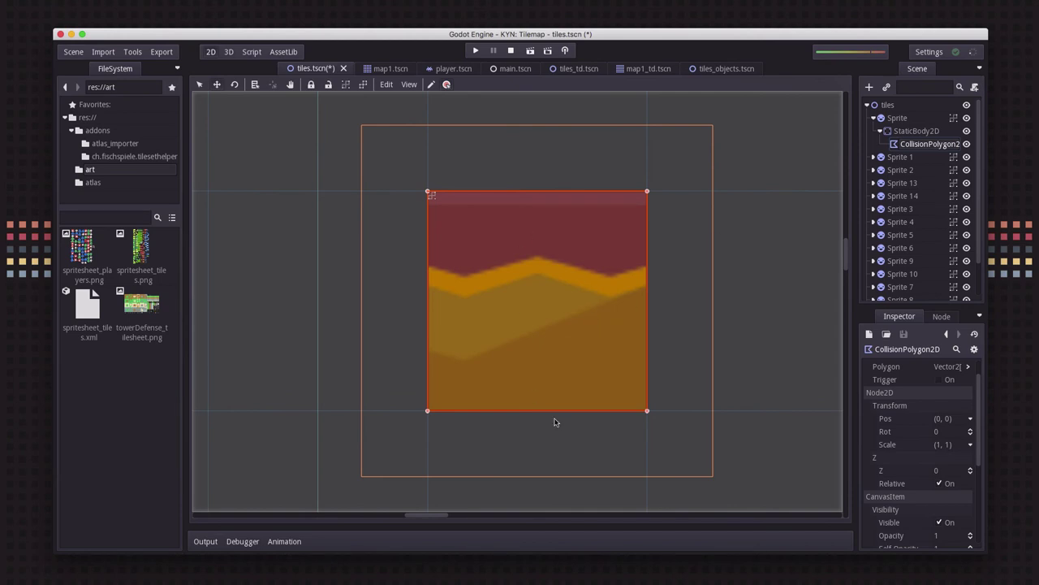
scroll(646, 411, "up", 4)
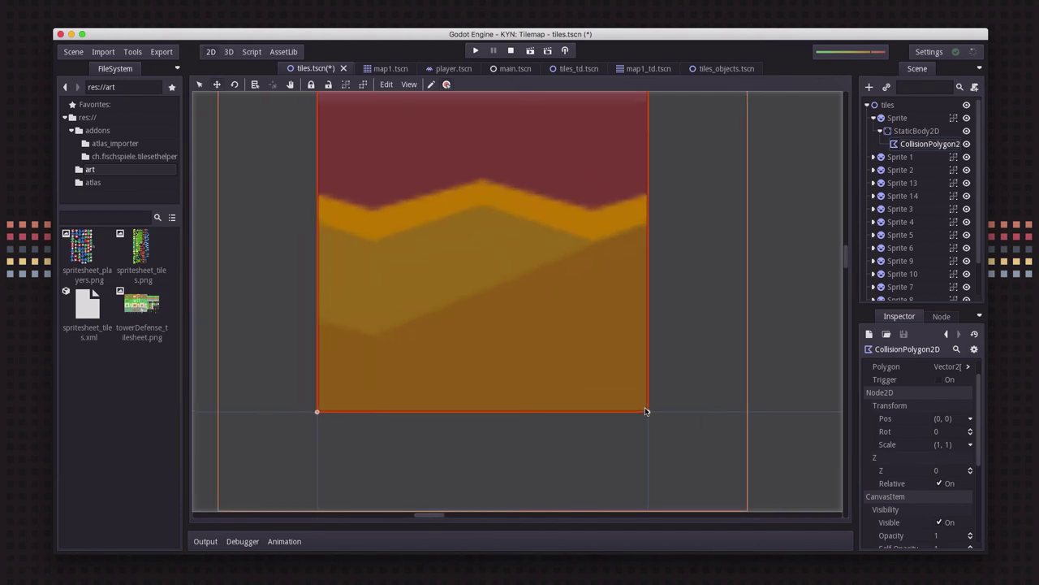
scroll(409, 260, "up", 4)
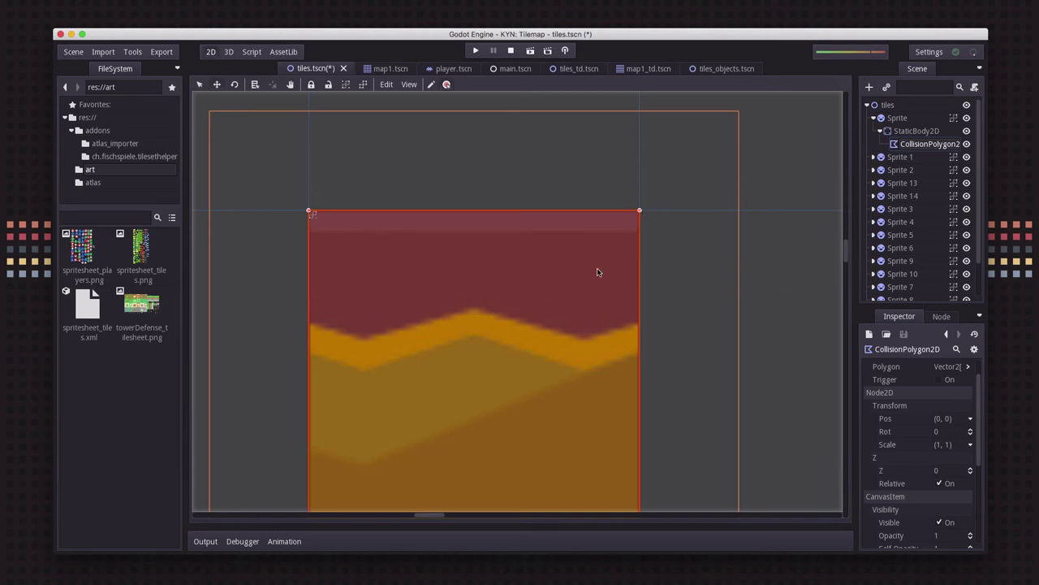
left_click_drag(639, 212, 630, 215)
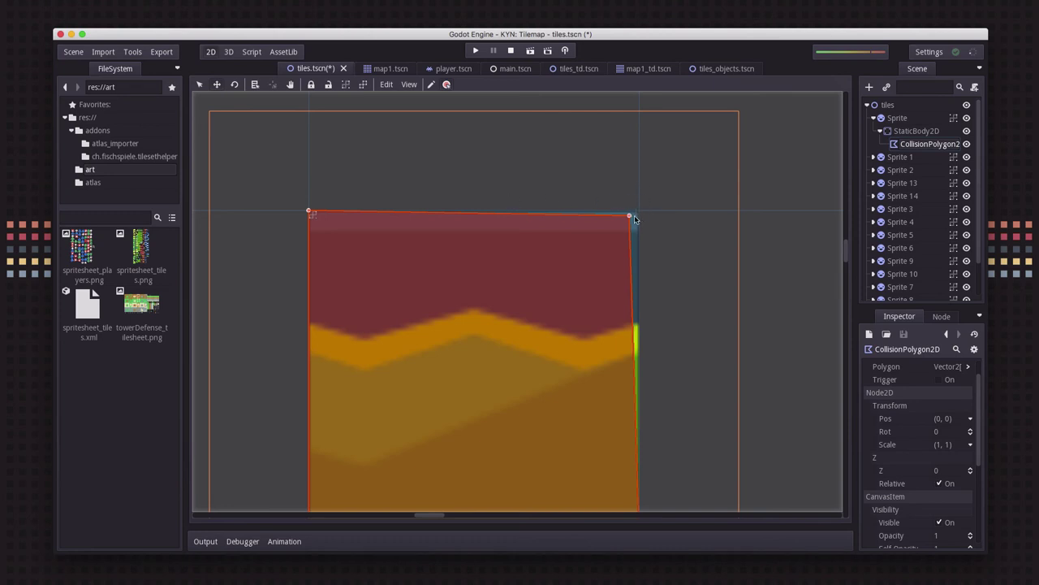
left_click_drag(633, 218, 640, 211)
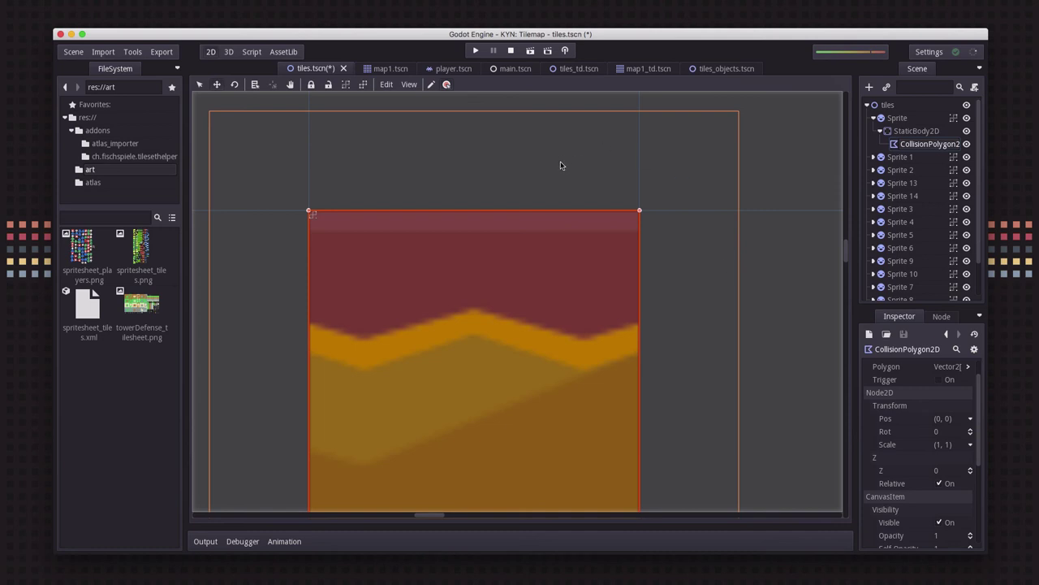
scroll(605, 258, "down", 10)
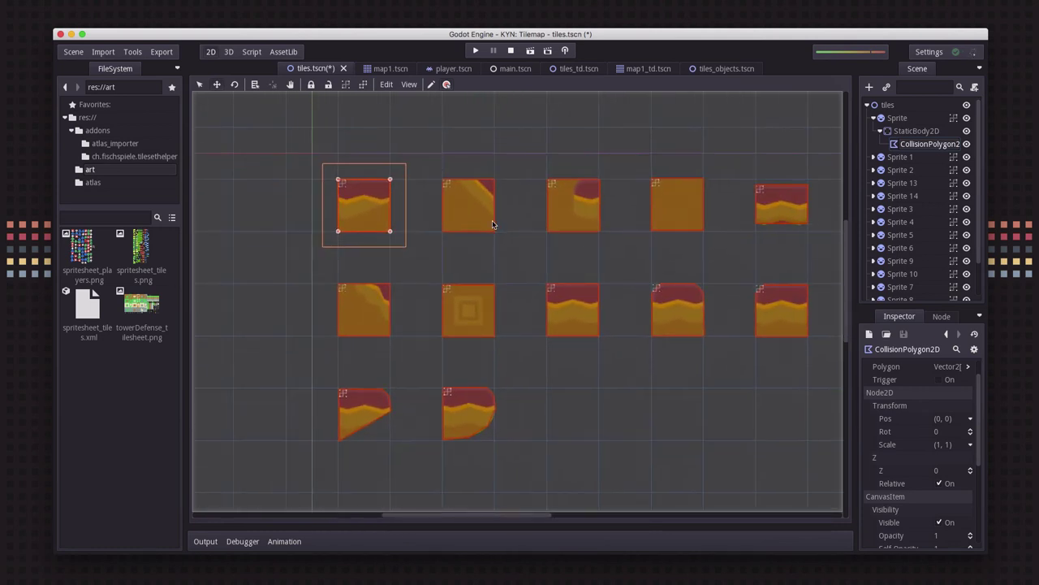
scroll(492, 220, "down", 2)
scroll(528, 207, "up", 3)
scroll(528, 207, "right", 5)
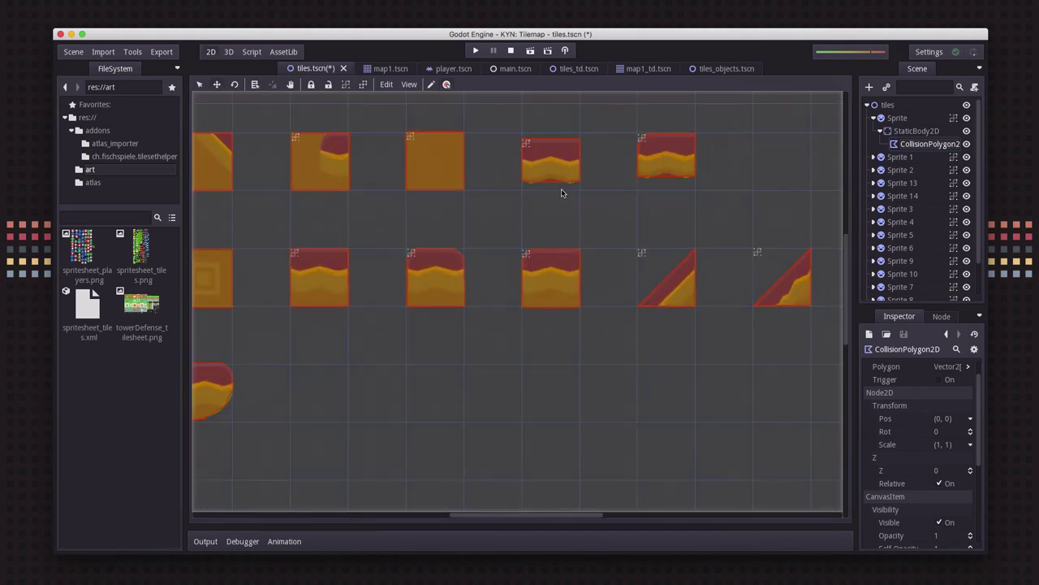
scroll(561, 193, "up", 7)
scroll(627, 202, "right", 3)
scroll(609, 248, "up", 4)
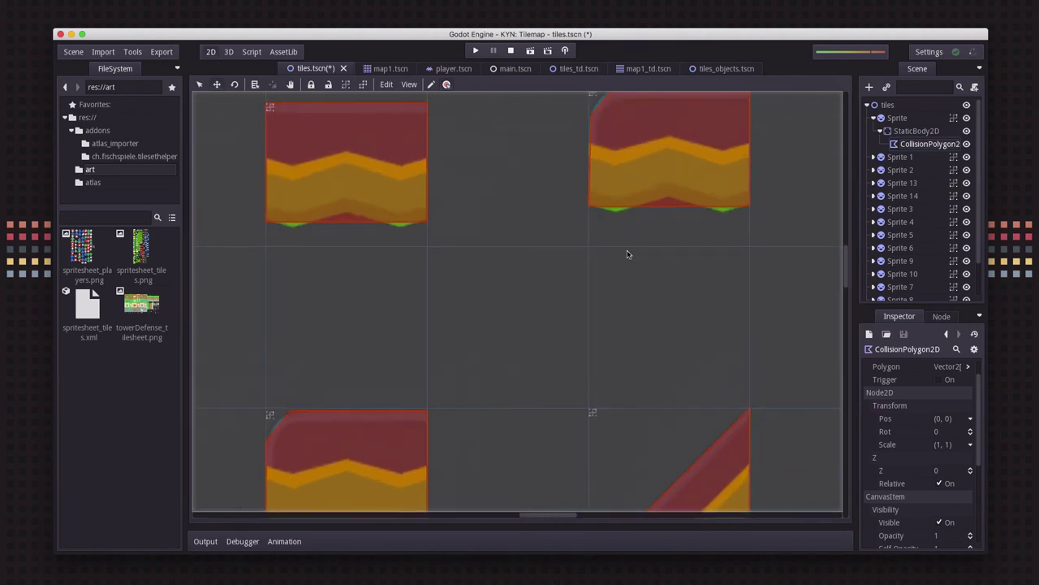
scroll(627, 255, "up", 2)
scroll(627, 220, "up", 3)
scroll(600, 313, "up", 5)
left_click(807, 317)
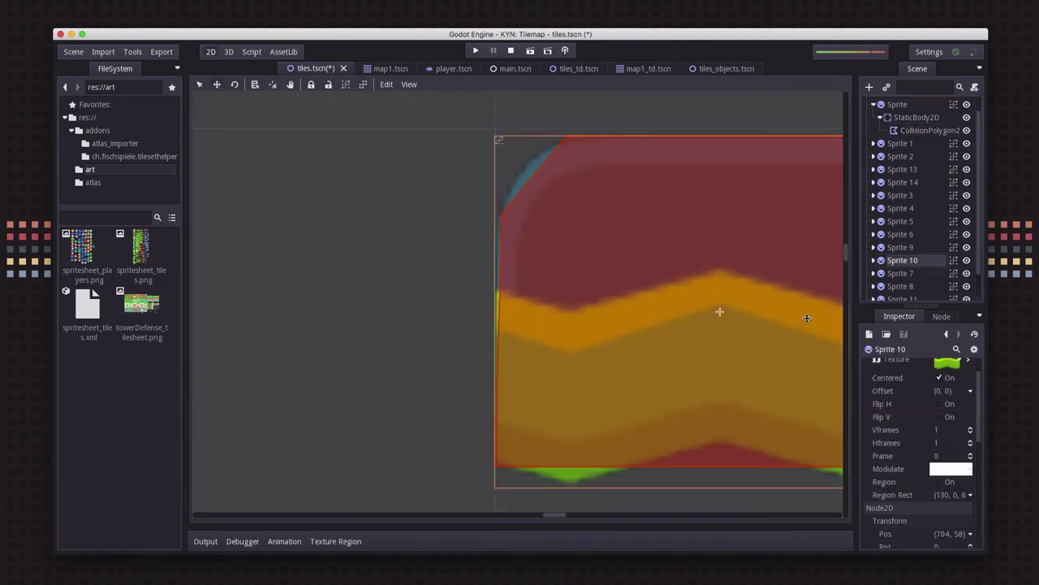
left_click(873, 260)
left_click(926, 286)
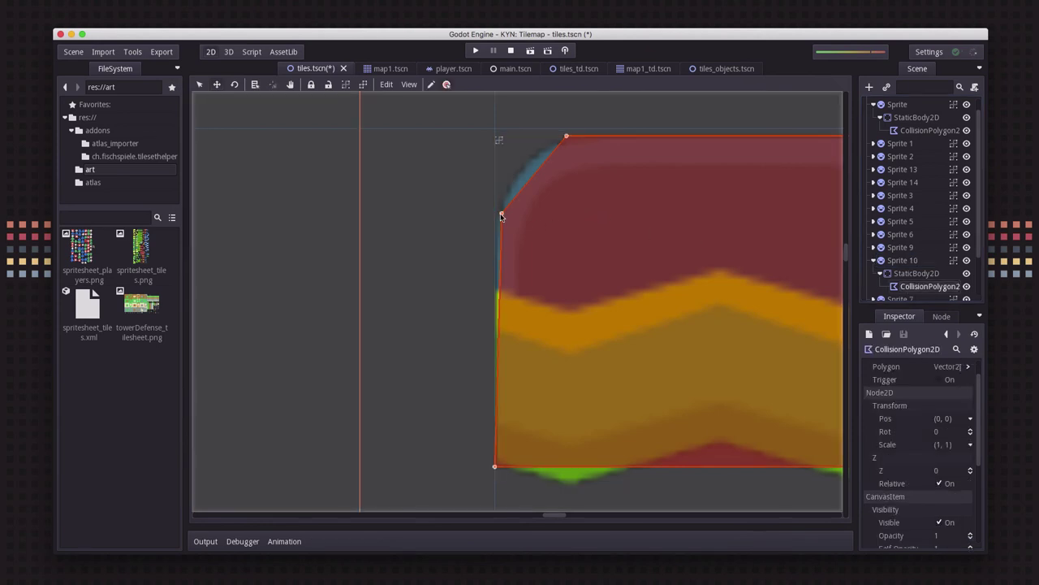
mouse_move(501, 215)
left_mouse_down()
mouse_move(544, 228)
mouse_move(487, 214)
mouse_move(503, 217)
left_mouse_up()
scroll(605, 345, "down", 6)
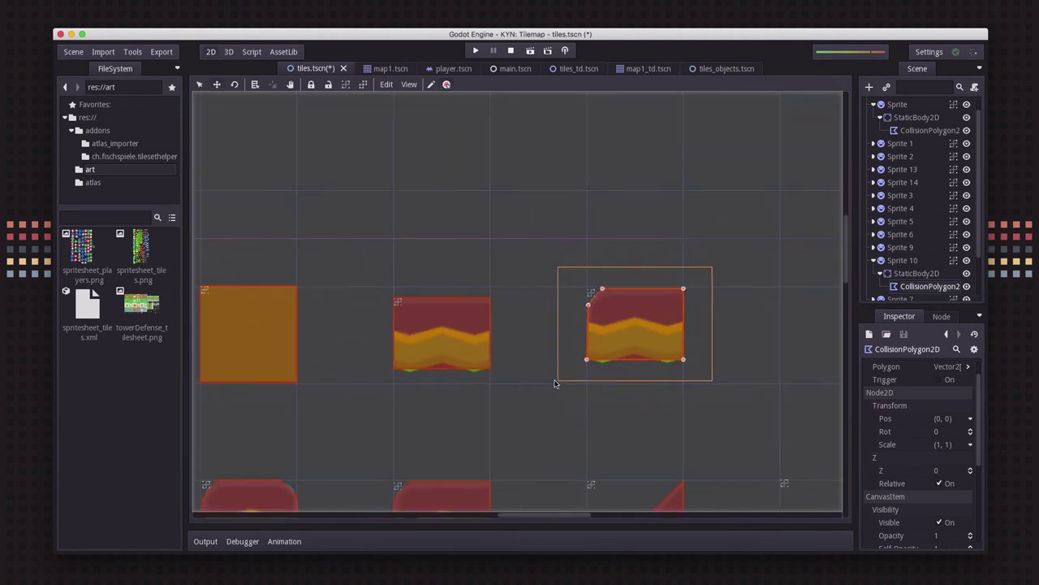
scroll(604, 348, "down", 3)
scroll(605, 349, "down", 2)
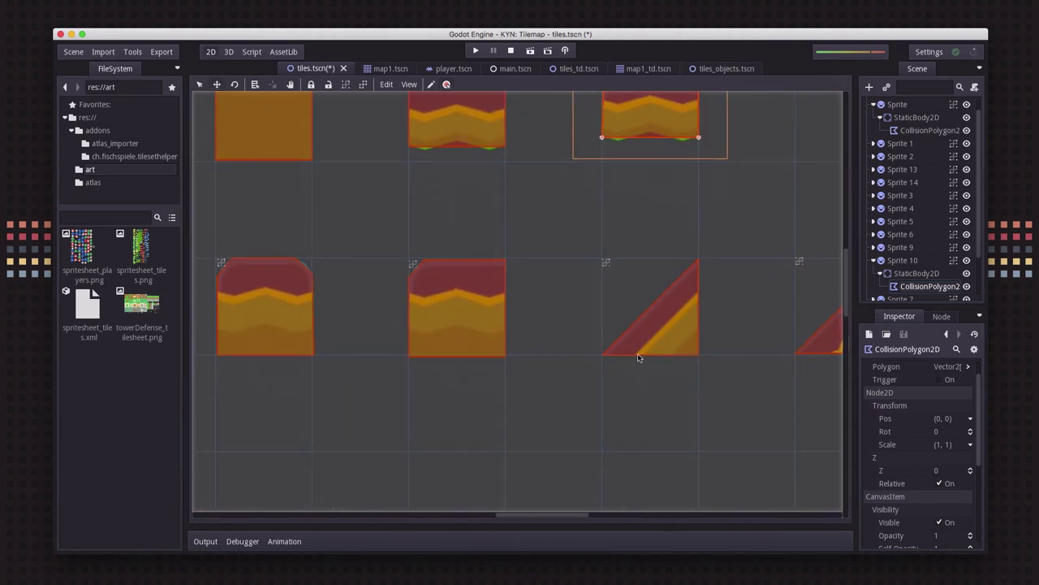
scroll(520, 300, "left", 5)
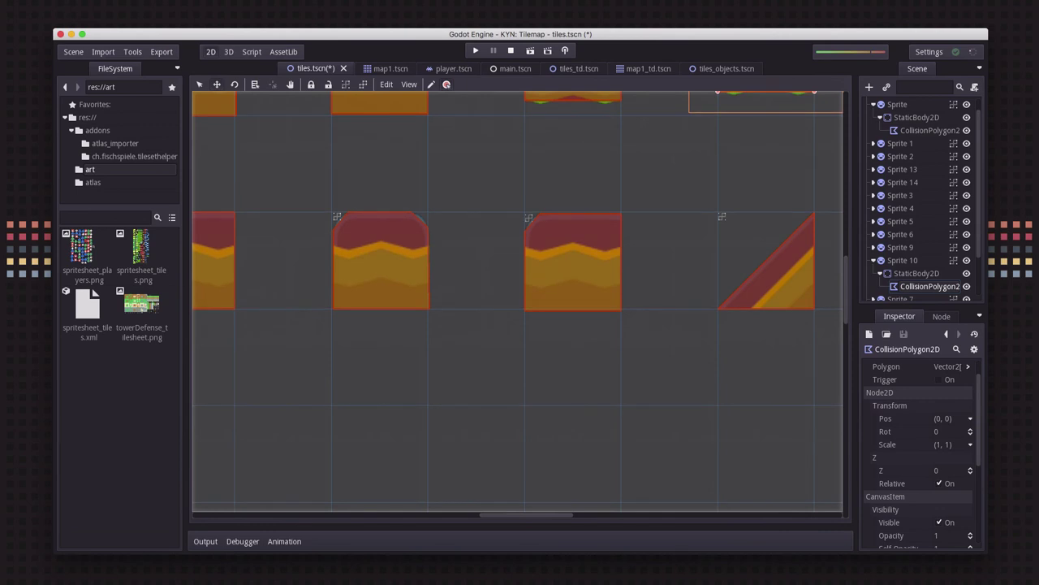
scroll(466, 352, "up", 6)
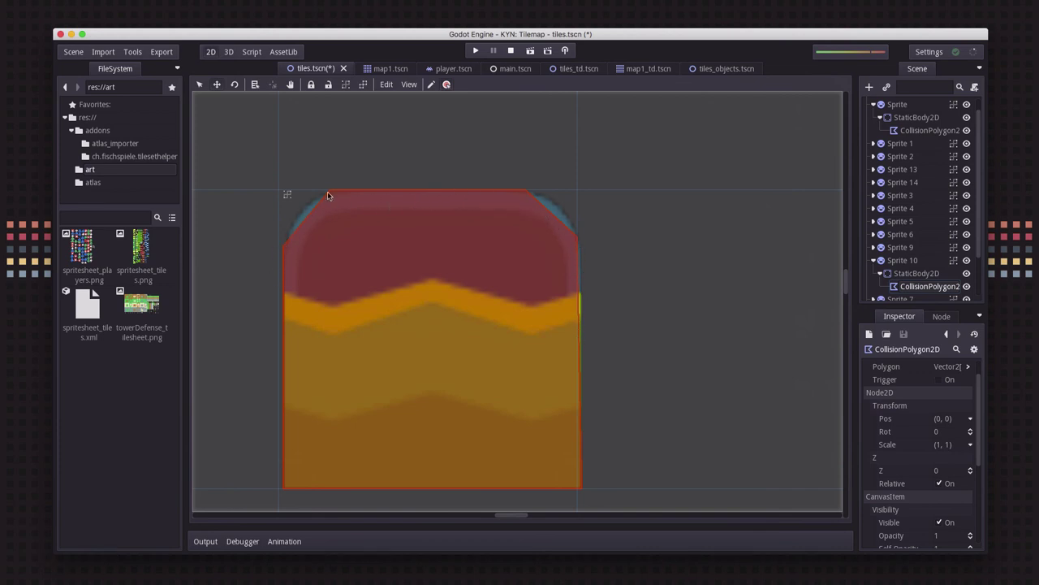
scroll(502, 342, "down", 8)
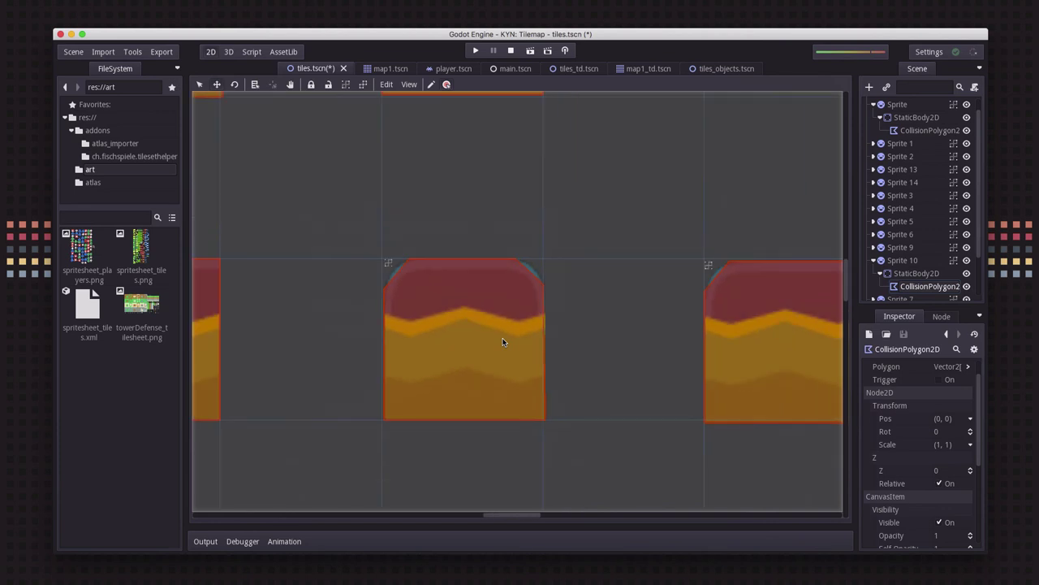
scroll(497, 301, "left", 3)
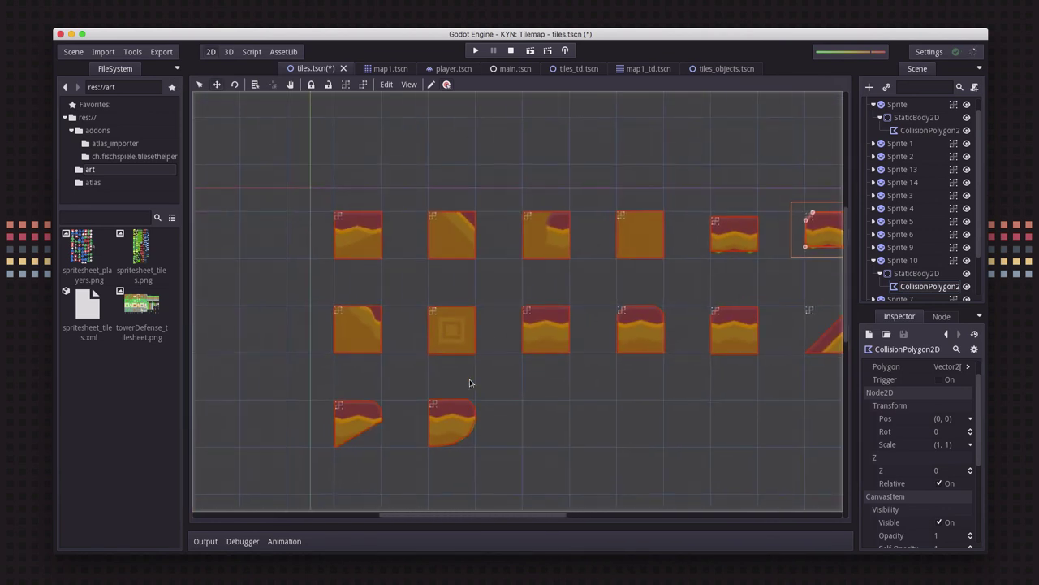
scroll(626, 271, "right", 3)
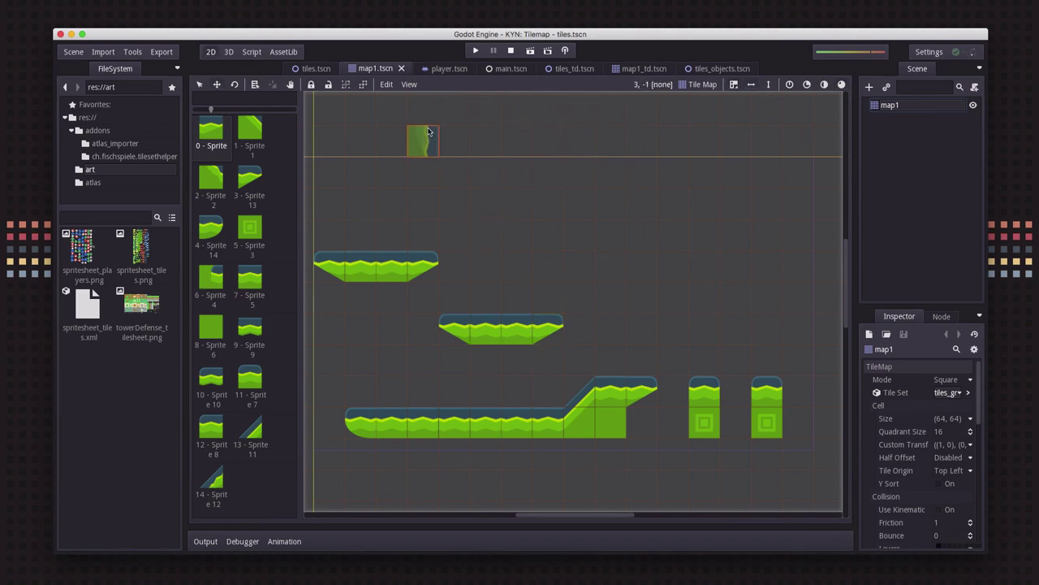
- Switch to main.tscn and select the map1 tilemap and the player
left_click(508, 71)
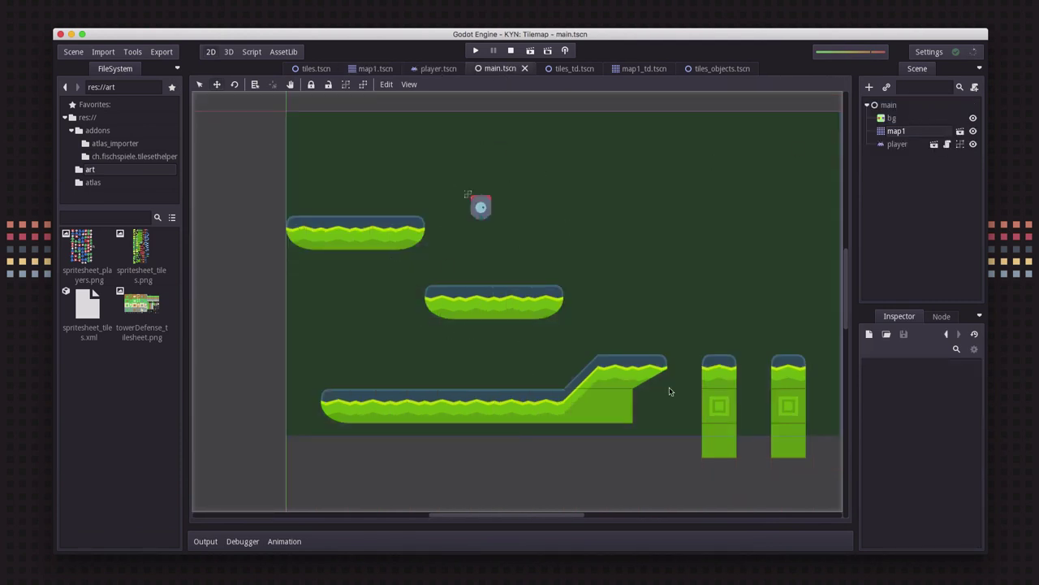
left_click(901, 132)
left_click(897, 144)
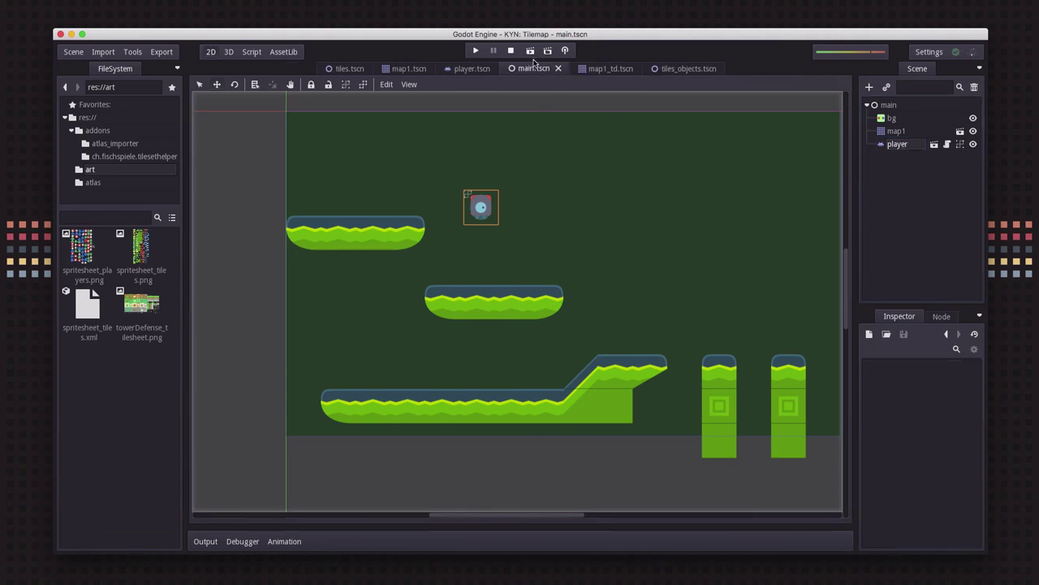
left_click(531, 51)
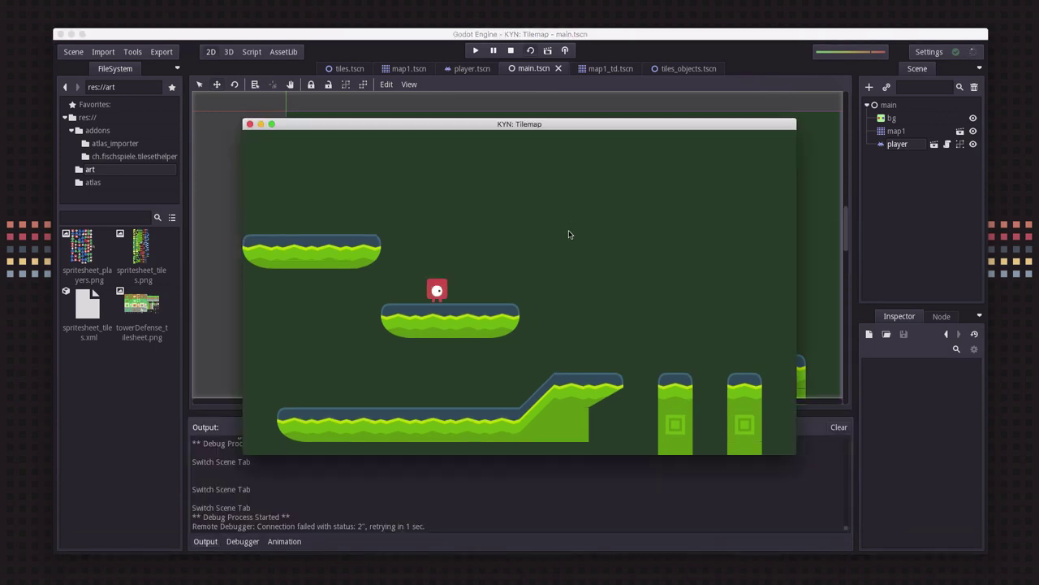
key("Right")
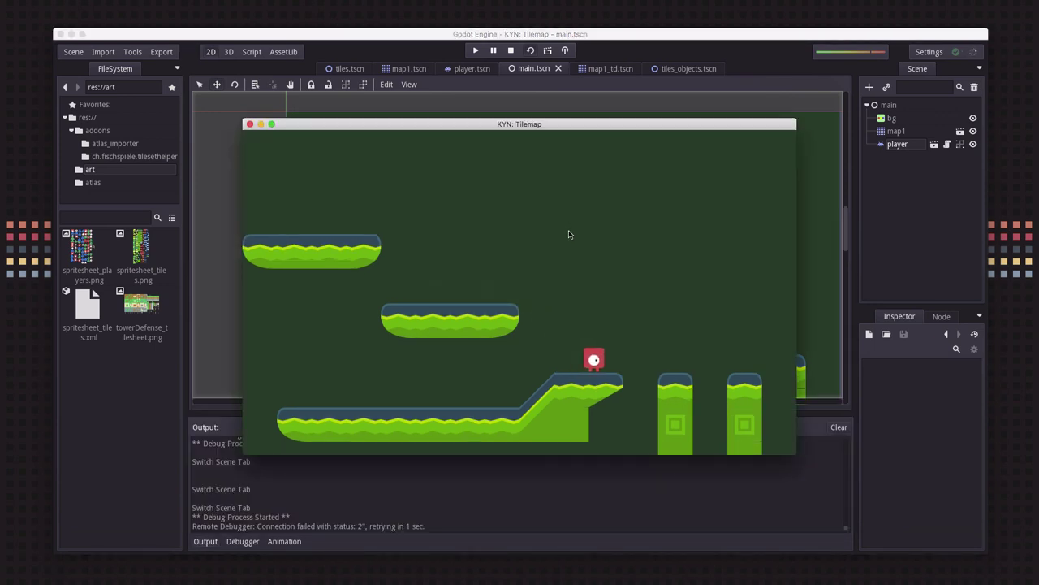
key("Up")
key("space")
key("Left")
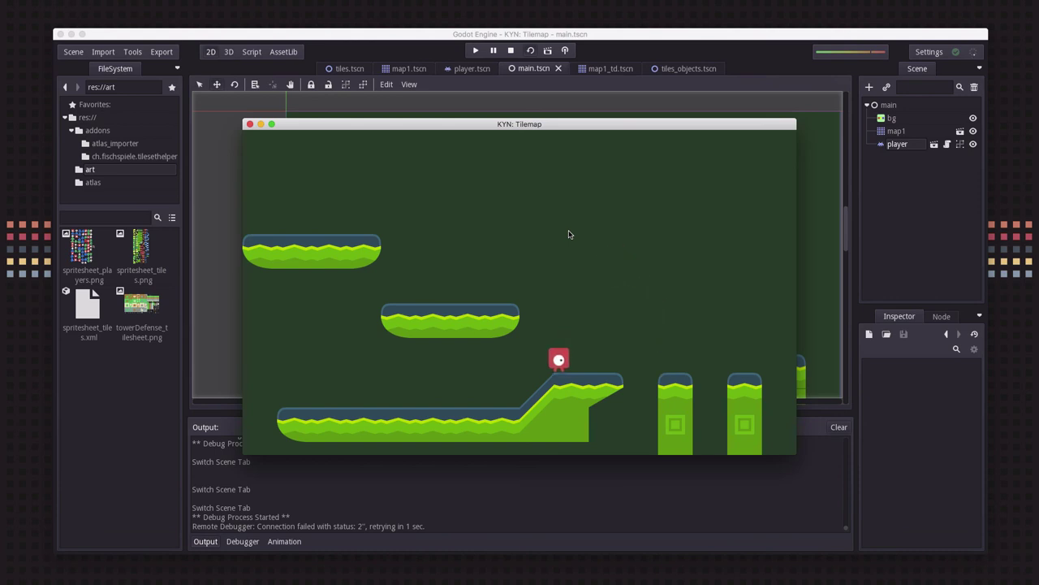
key("Right")
key("Right")
key("space")
key("Left")
key("space")
key("space")
key("Right")
key("Left")
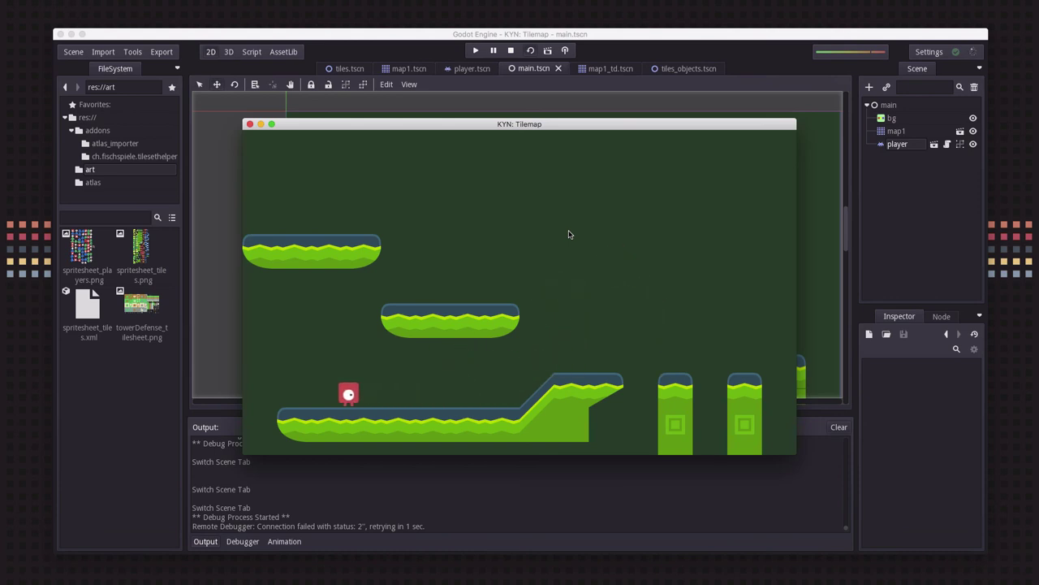
key("Right")
key("space")
key("Right")
key("space")
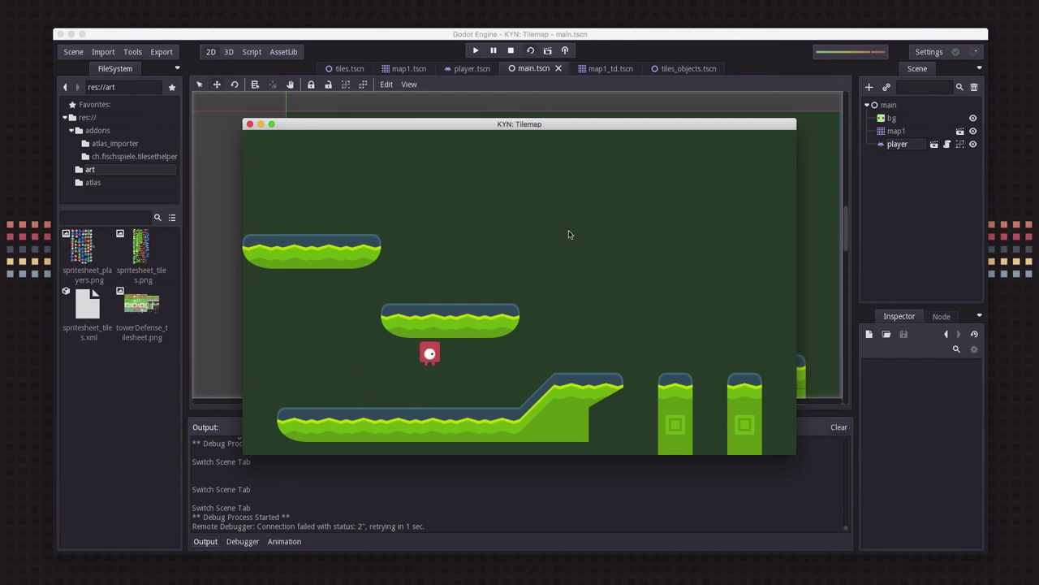
key("space")
key("Left")
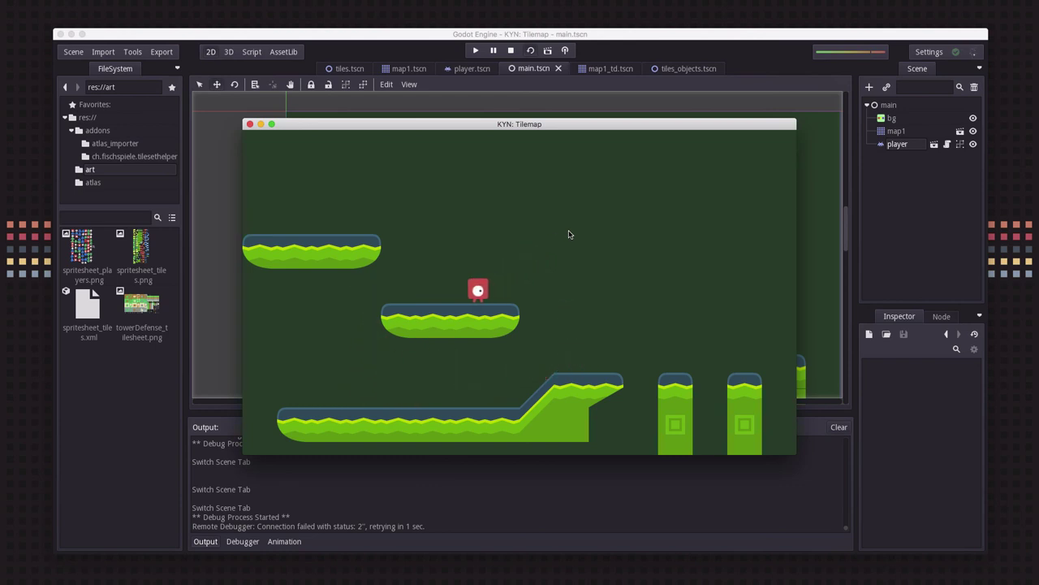
key("space")
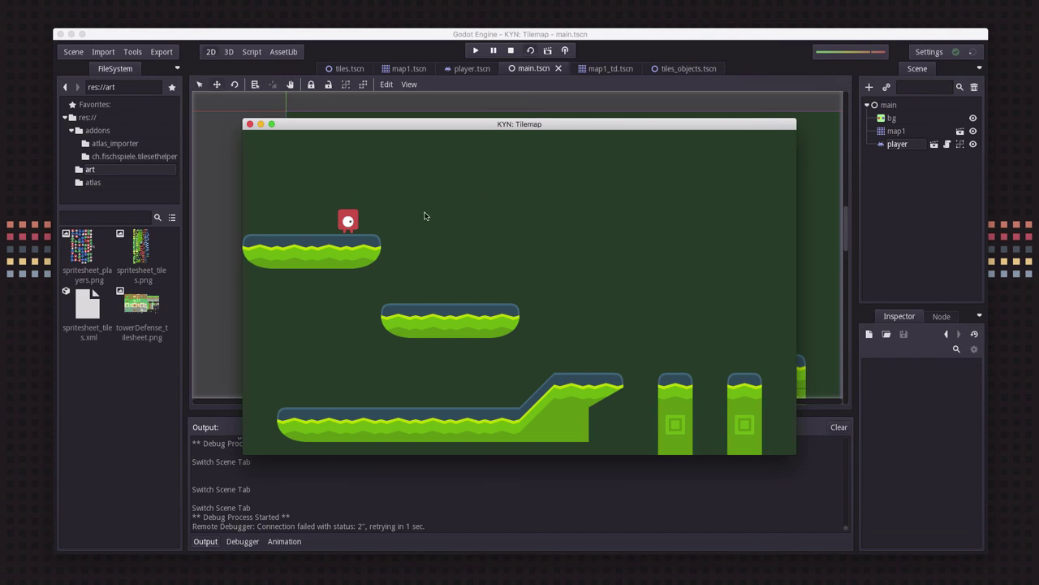
- Close the game, enable Visible Collision Shapes, and rerun the main scene
left_click(249, 124)
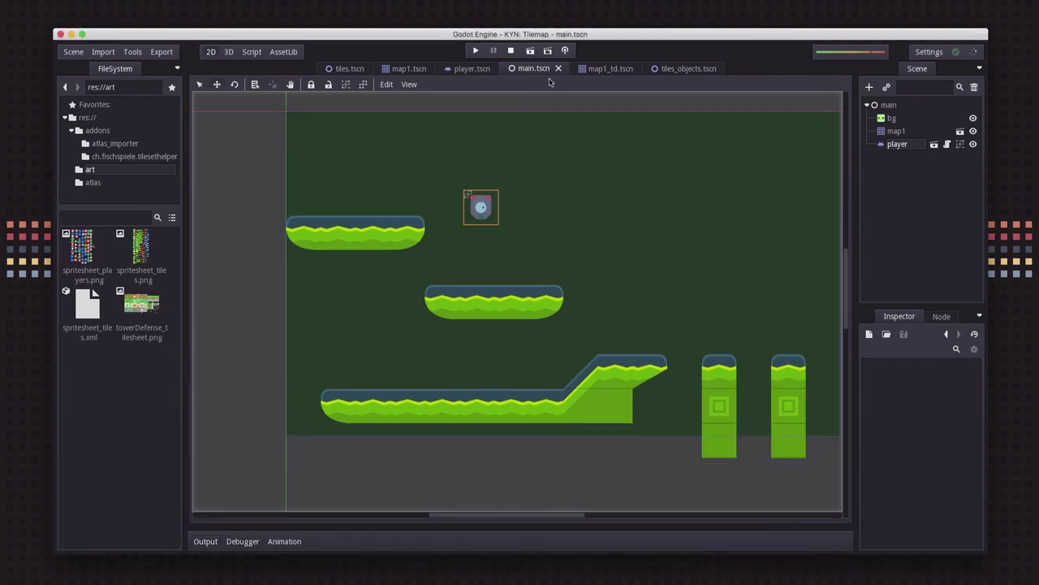
left_click(565, 50)
left_click(586, 99)
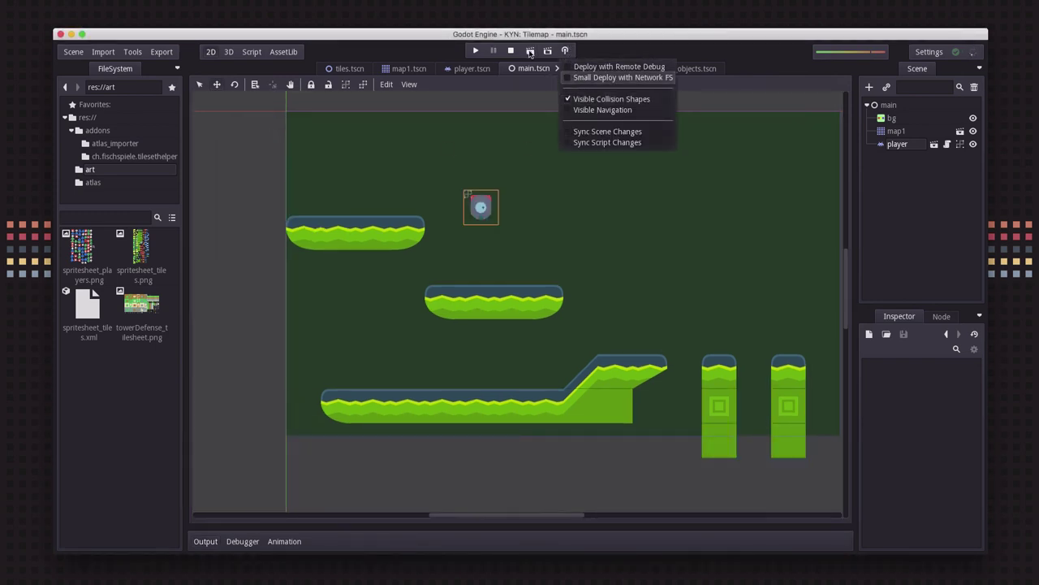
left_click(530, 51)
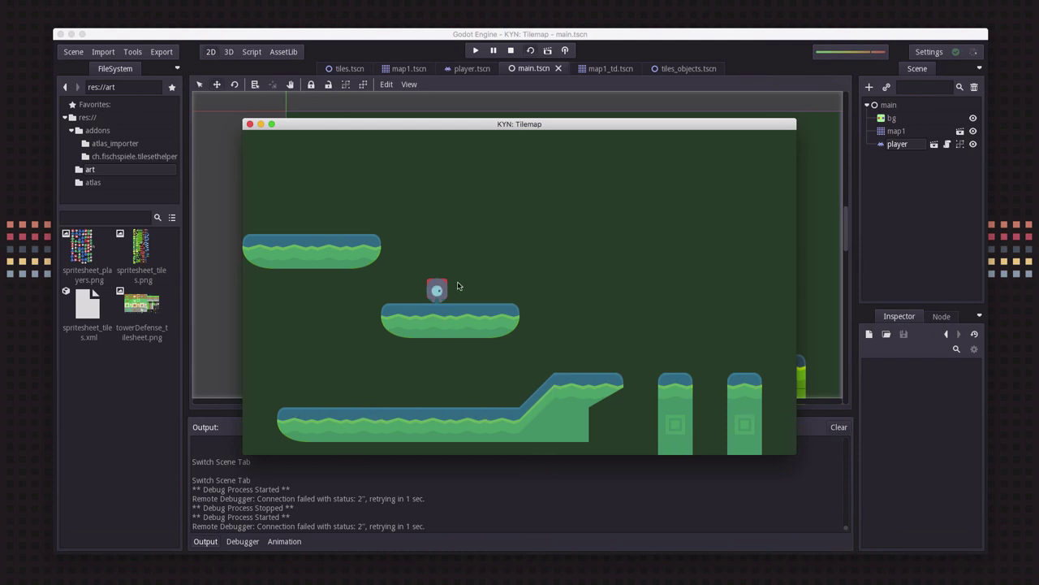
- Stop the running game with F8
key("F8")
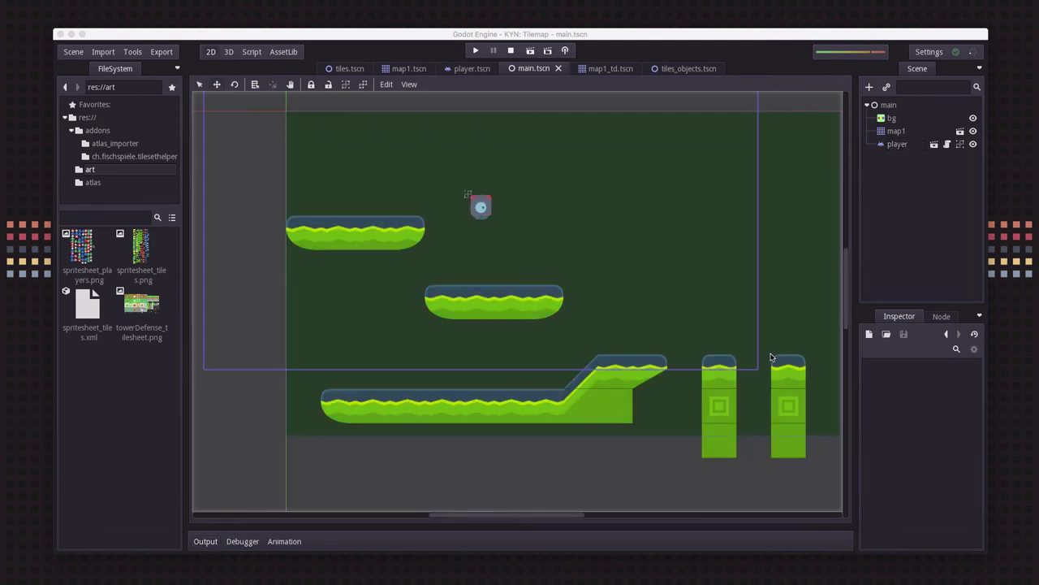